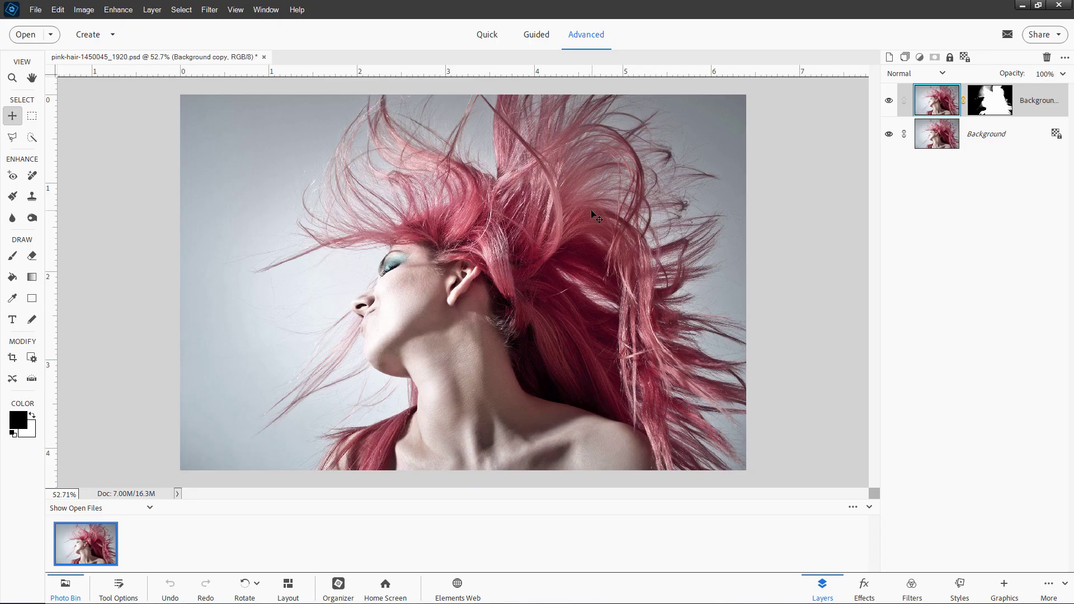
left_click(889, 134)
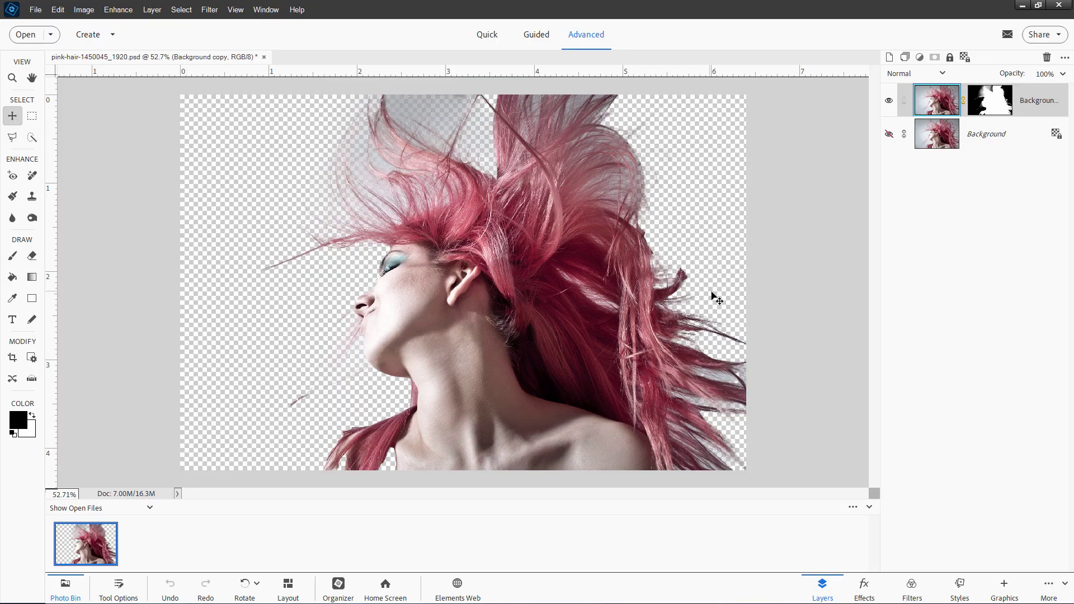
left_click(889, 135)
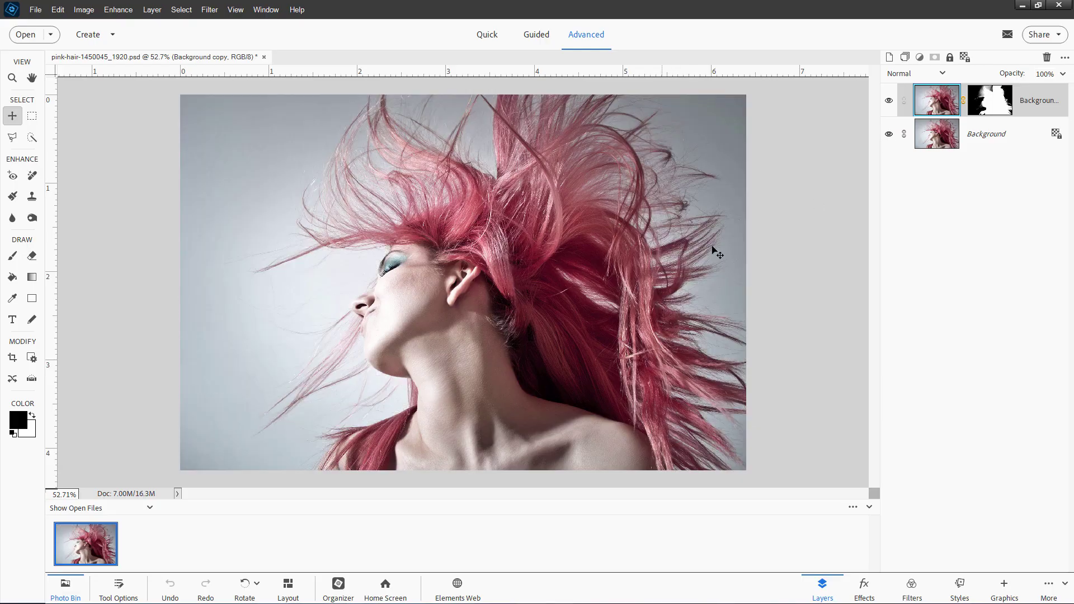
left_click(889, 135)
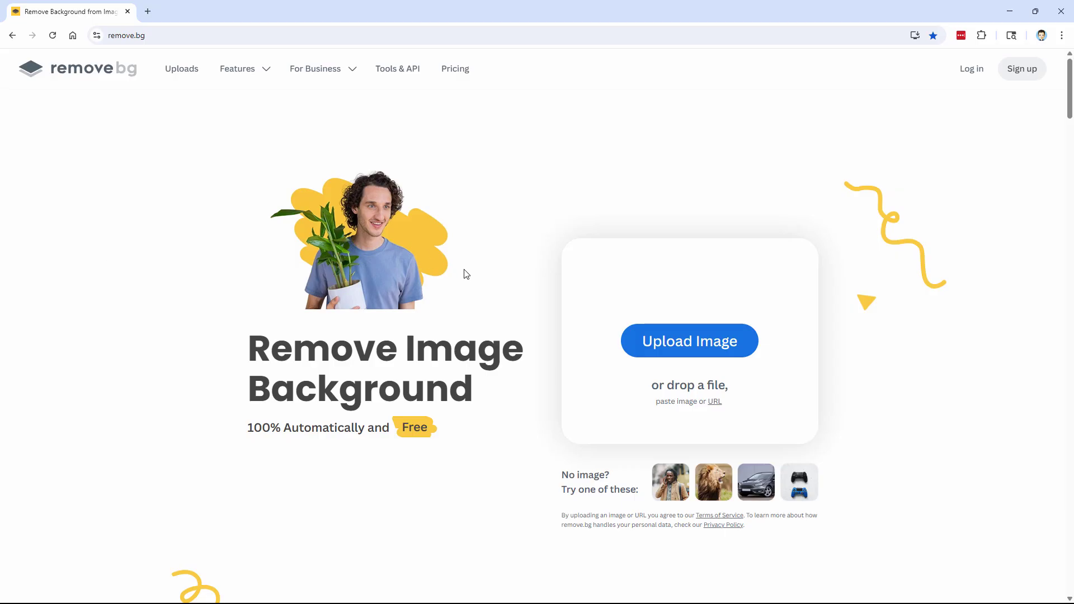
scroll(533, 265, "down", 10)
scroll(530, 260, "down", 1)
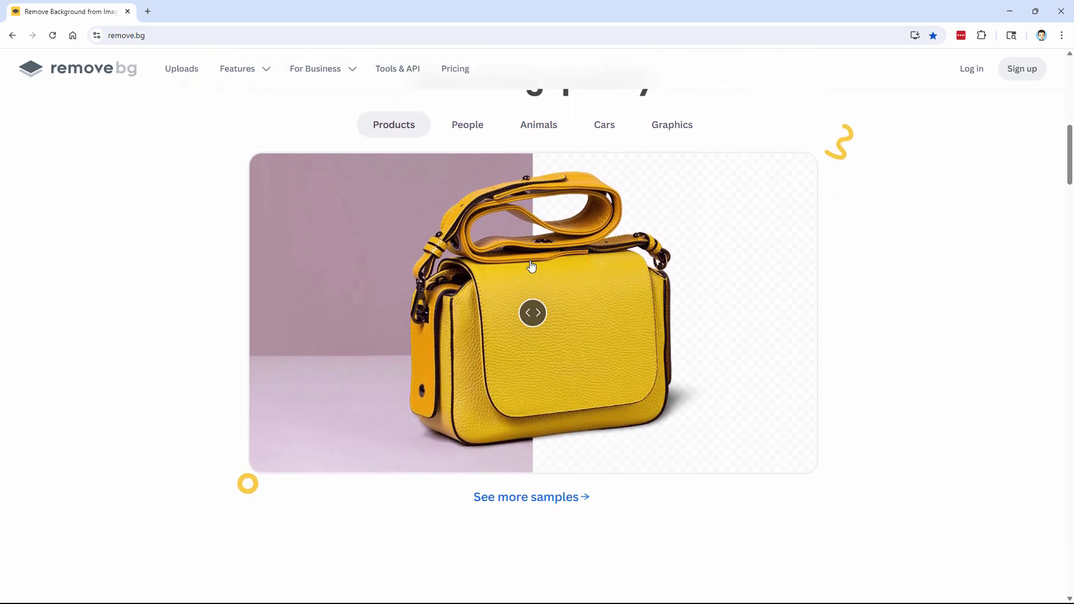
scroll(530, 266, "up", 1)
left_click_drag(532, 370, 484, 368)
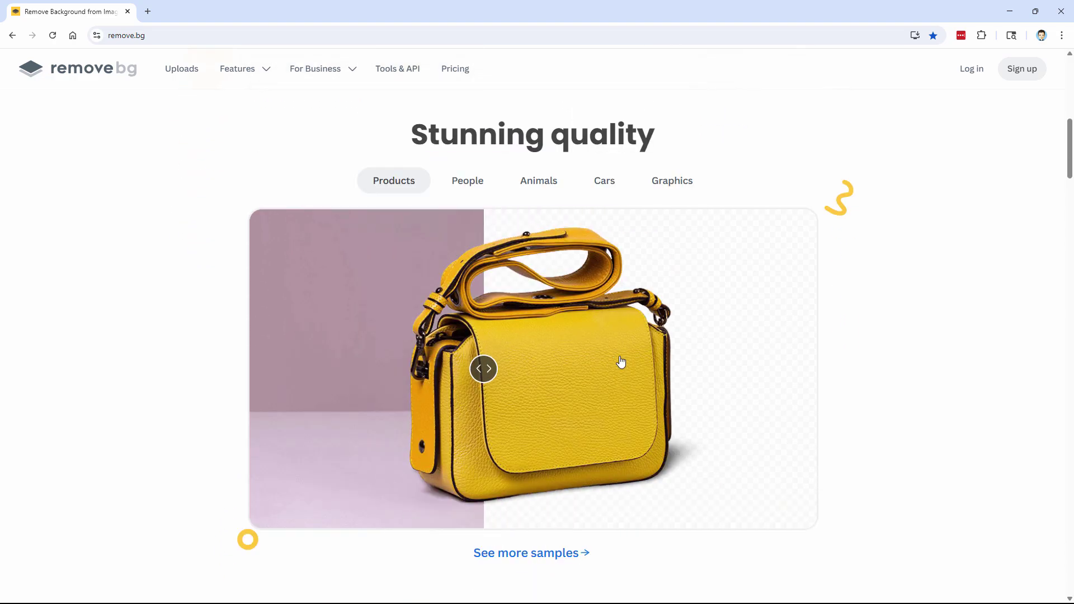
left_click(473, 183)
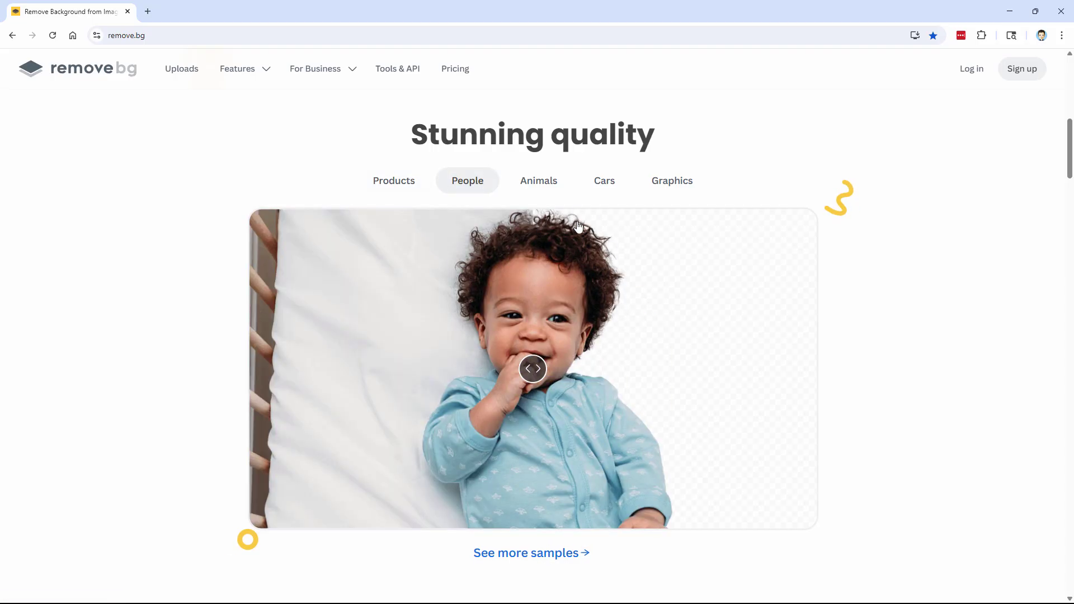
left_click(549, 189)
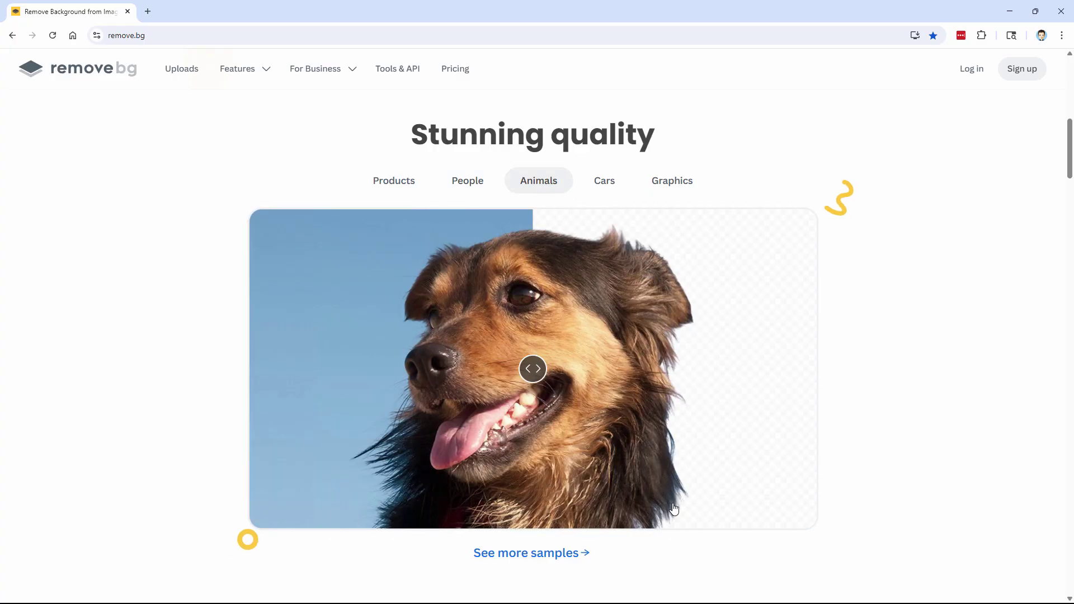
left_click(615, 189)
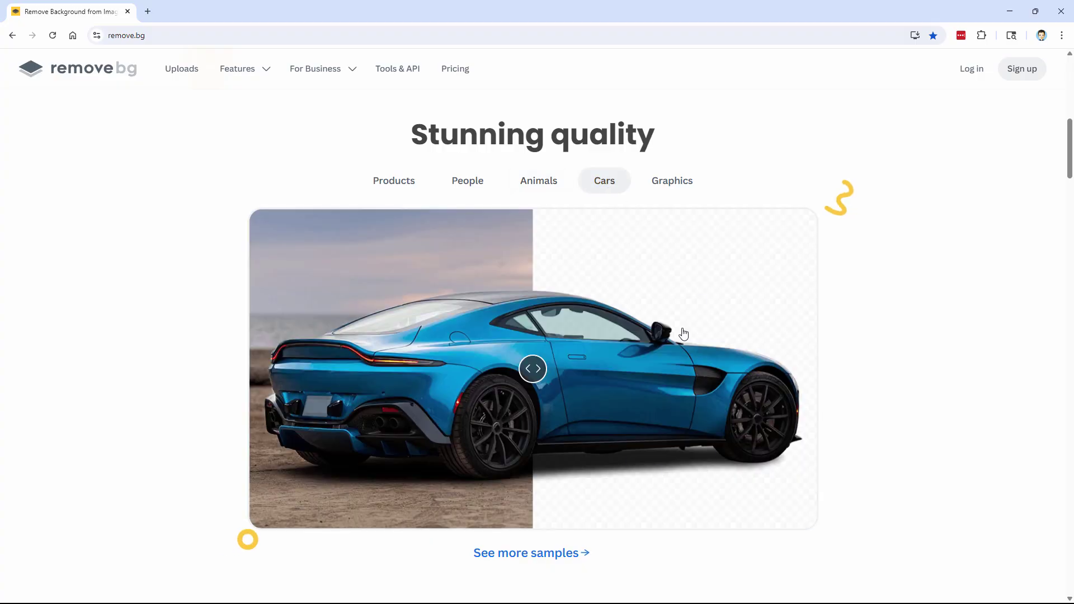
left_click(672, 187)
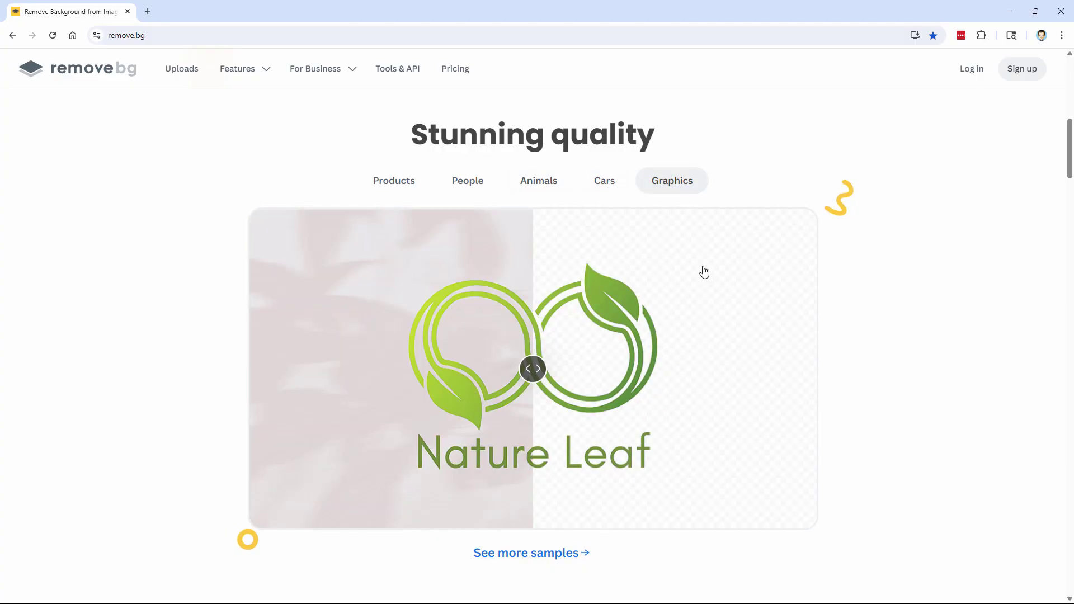
left_click(482, 187)
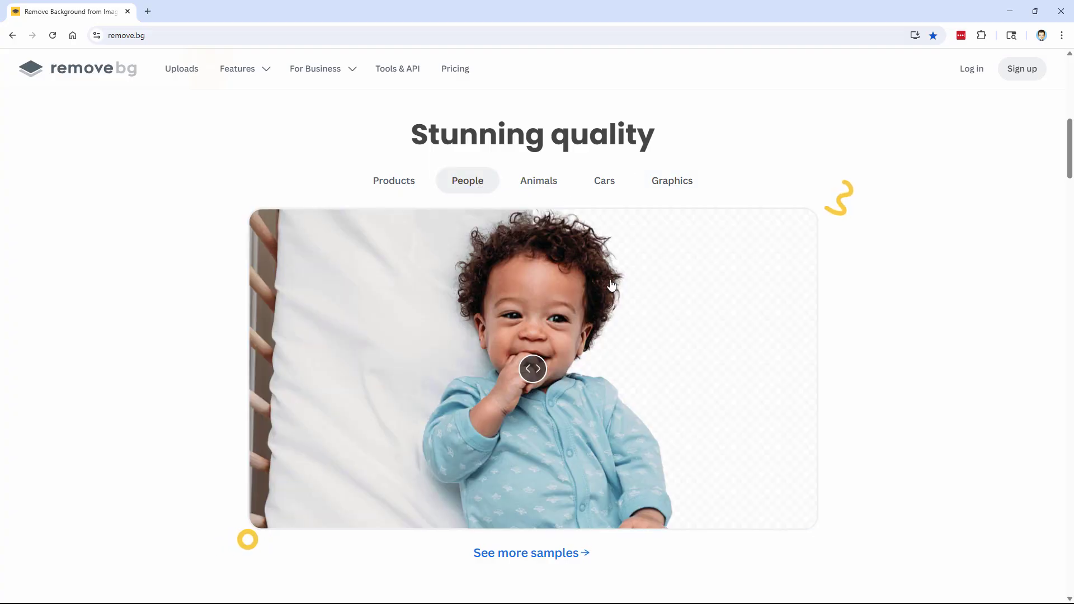
left_click(545, 185)
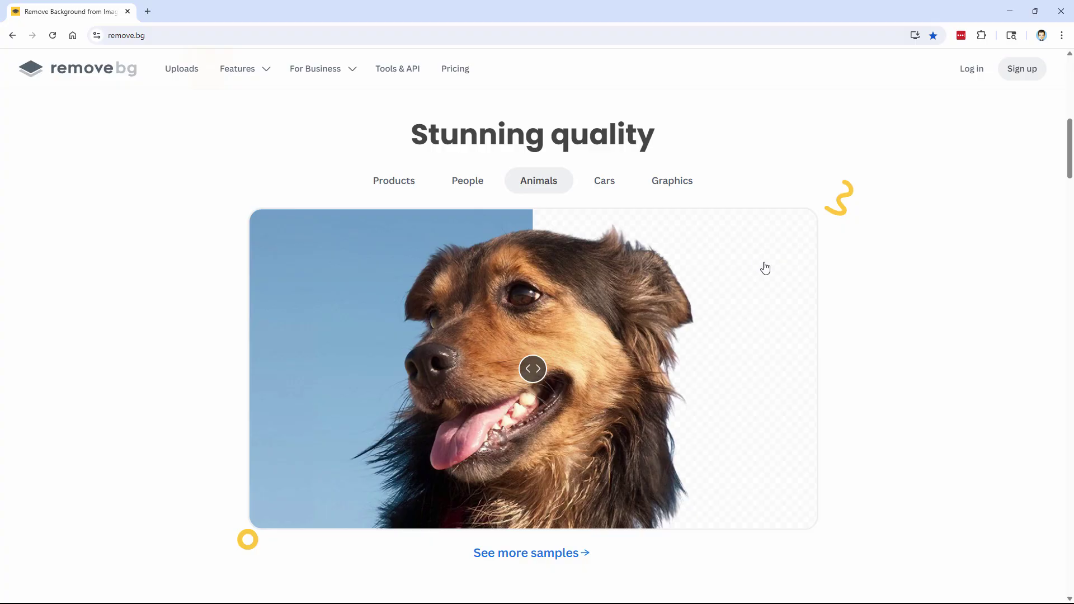
scroll(252, 156, "up", 8)
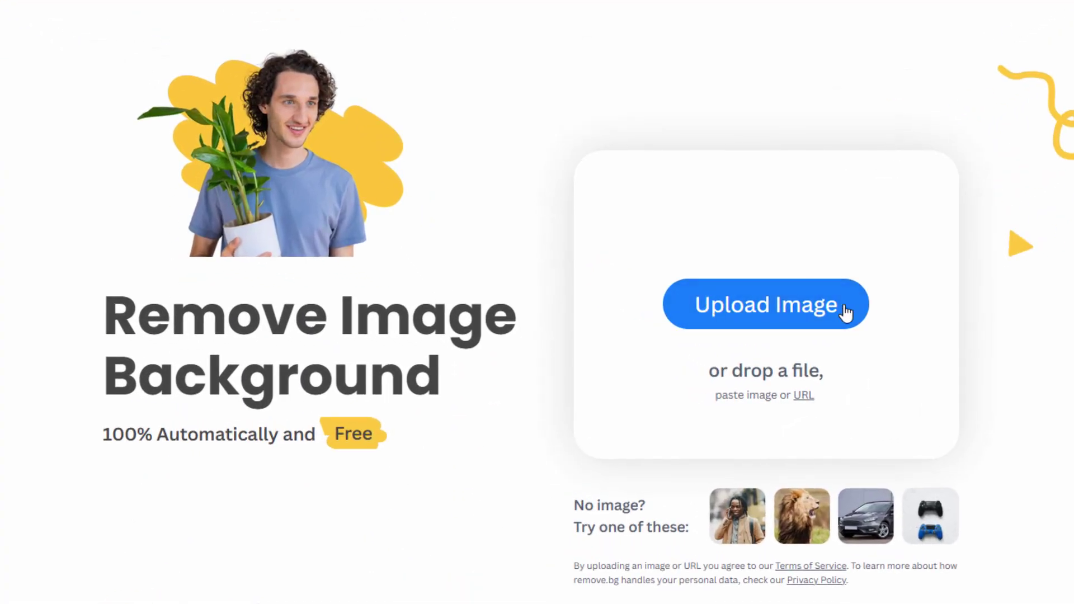
Upload pink-hair-1450045_1920.jpg from the computer so remove.bg cuts out the woman.
left_click(767, 315)
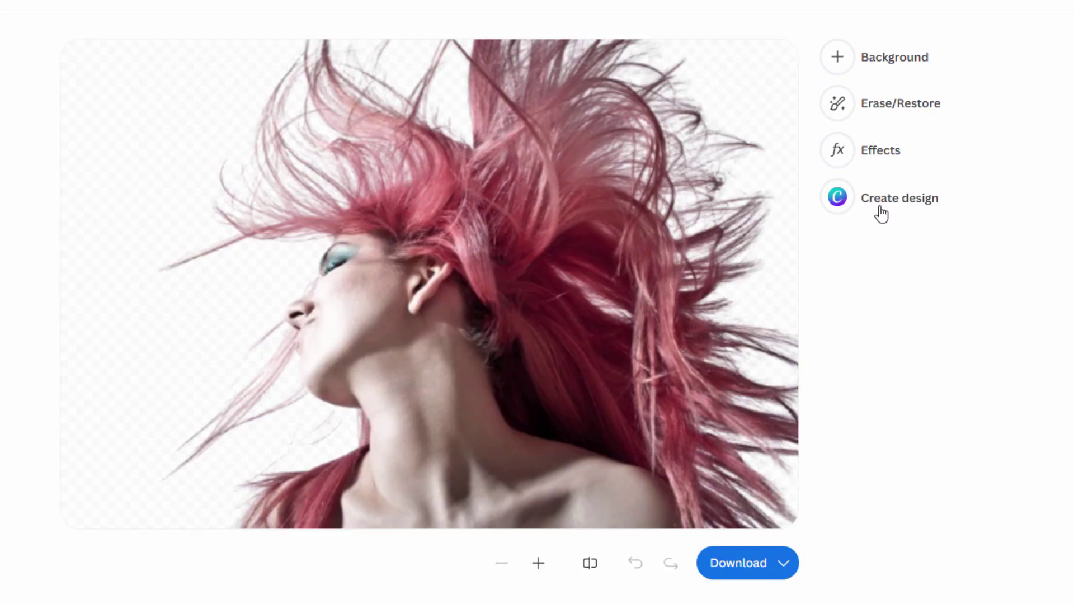
Preview the palm-tree, city skyline and beach photo backdrops behind the woman.
left_click(892, 59)
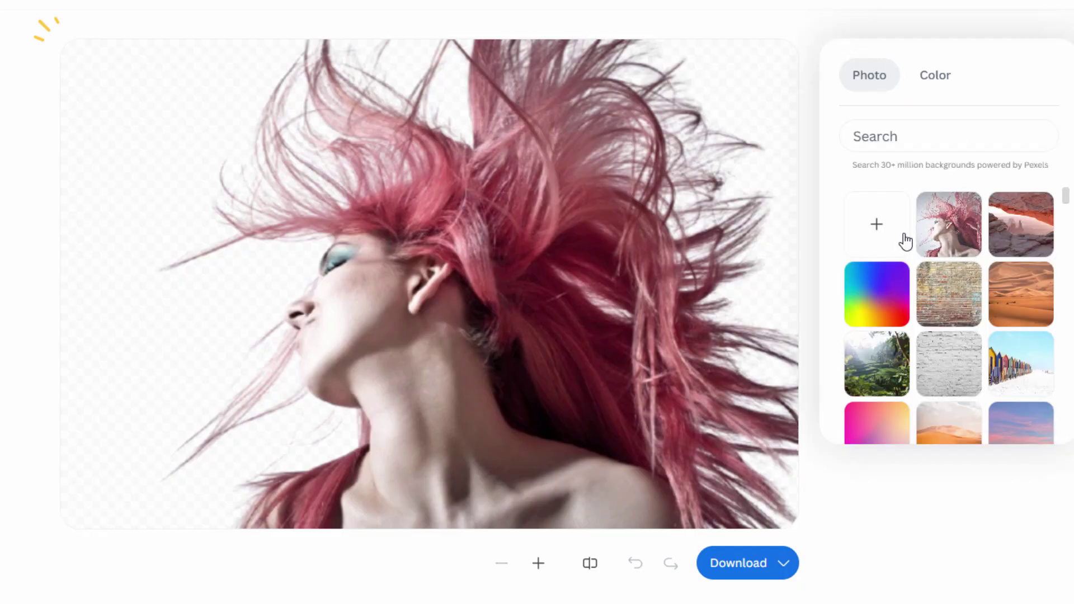
scroll(1069, 229, "down", 5)
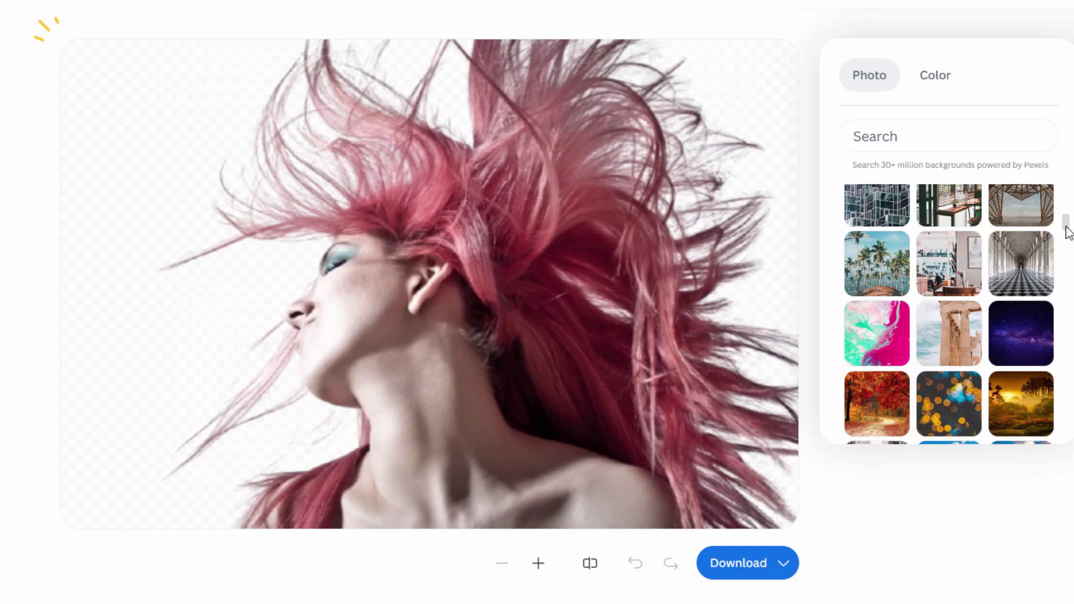
left_click(897, 281)
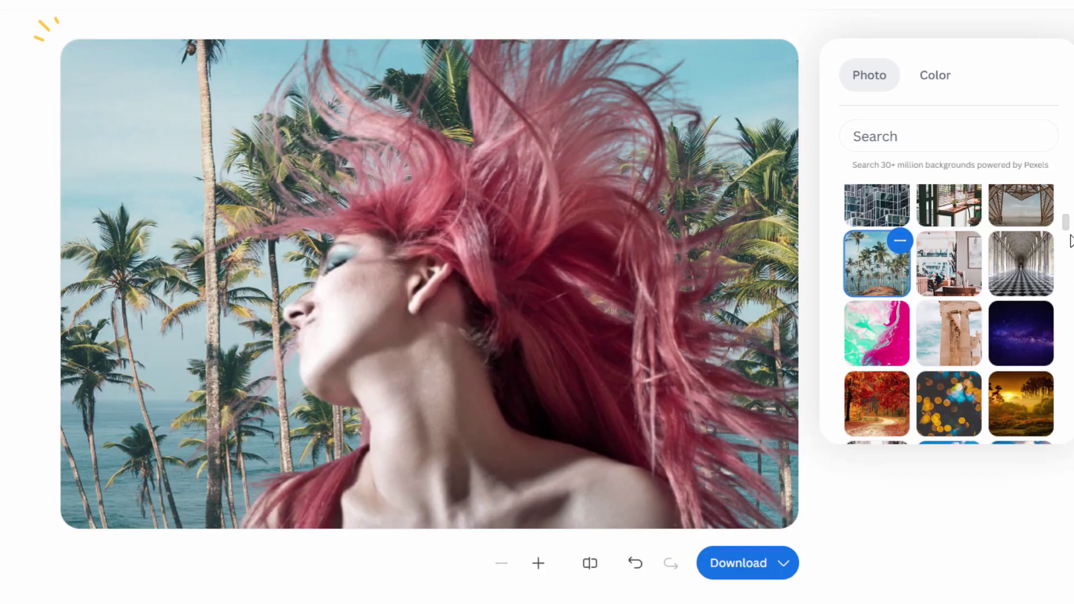
scroll(1069, 230, "down", 3)
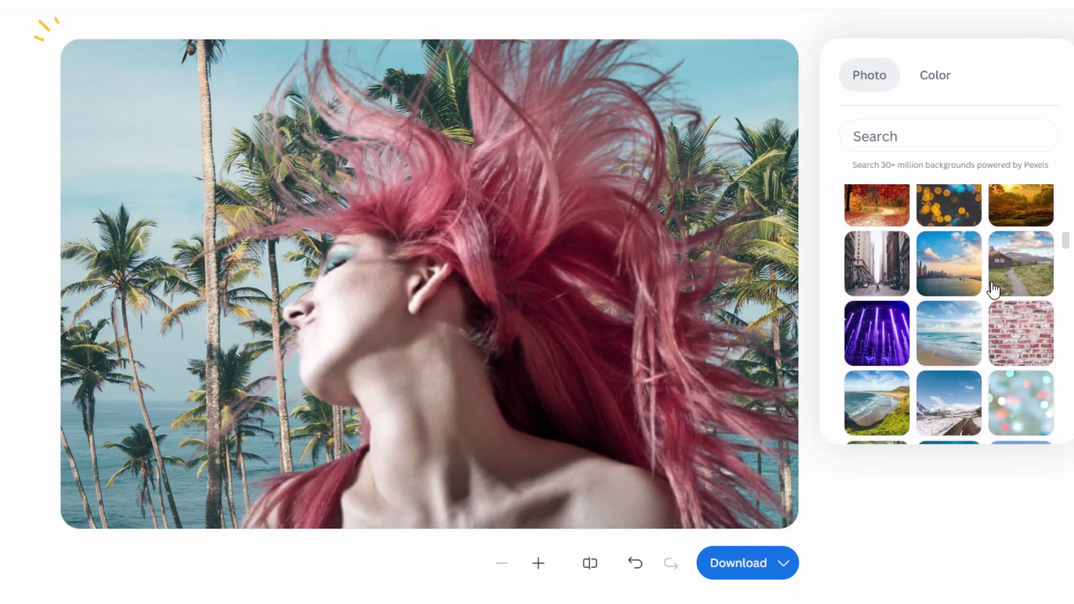
left_click(952, 287)
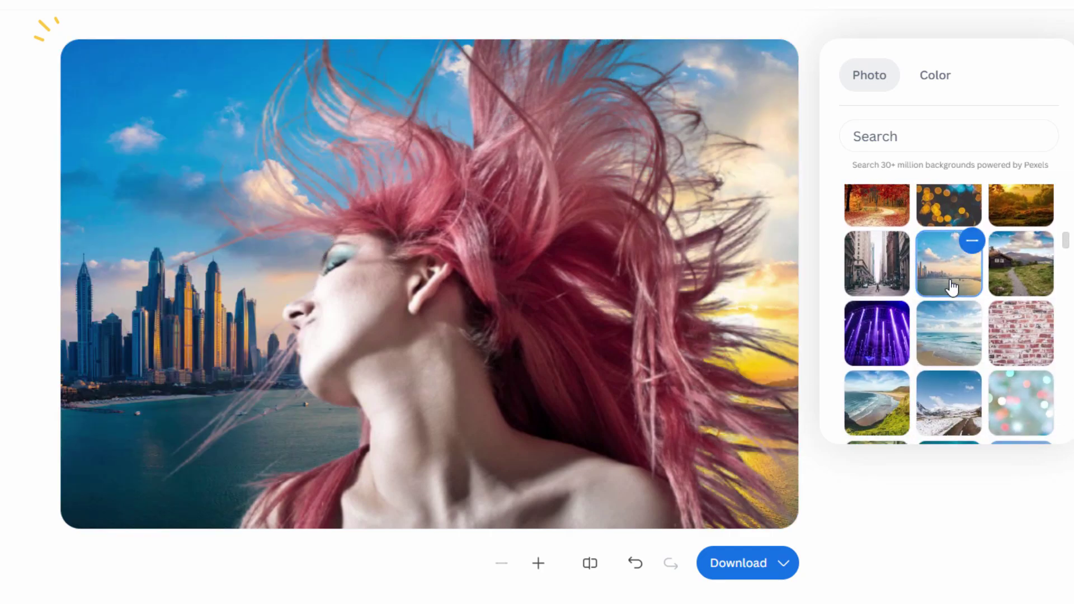
left_click(962, 330)
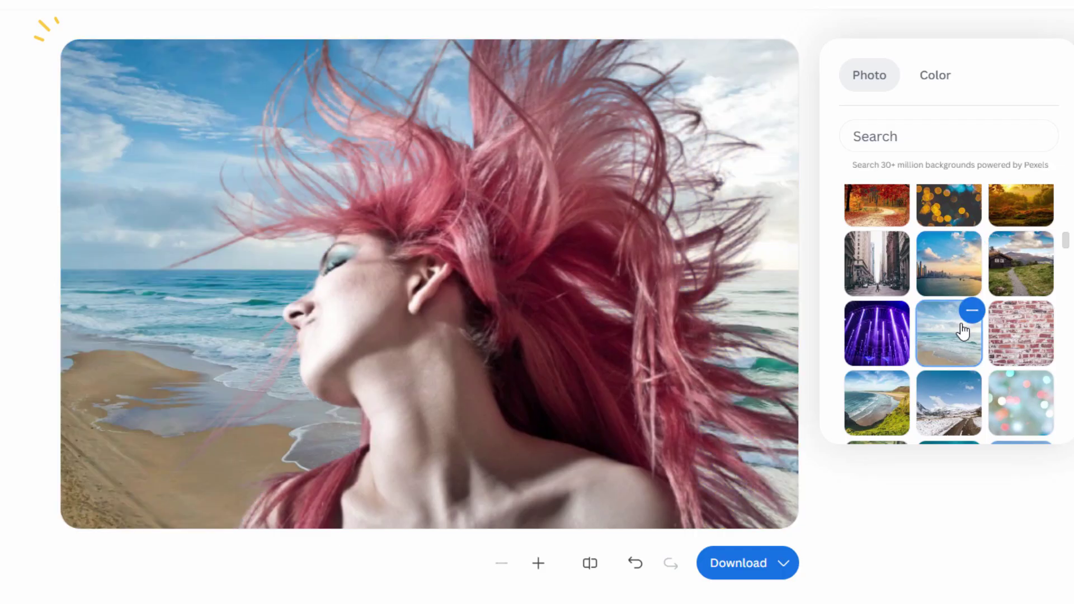
Try lime green and light green background fills, then undo back to transparency.
left_click(943, 83)
left_click_drag(1070, 170, 1067, 251)
left_click(1017, 214)
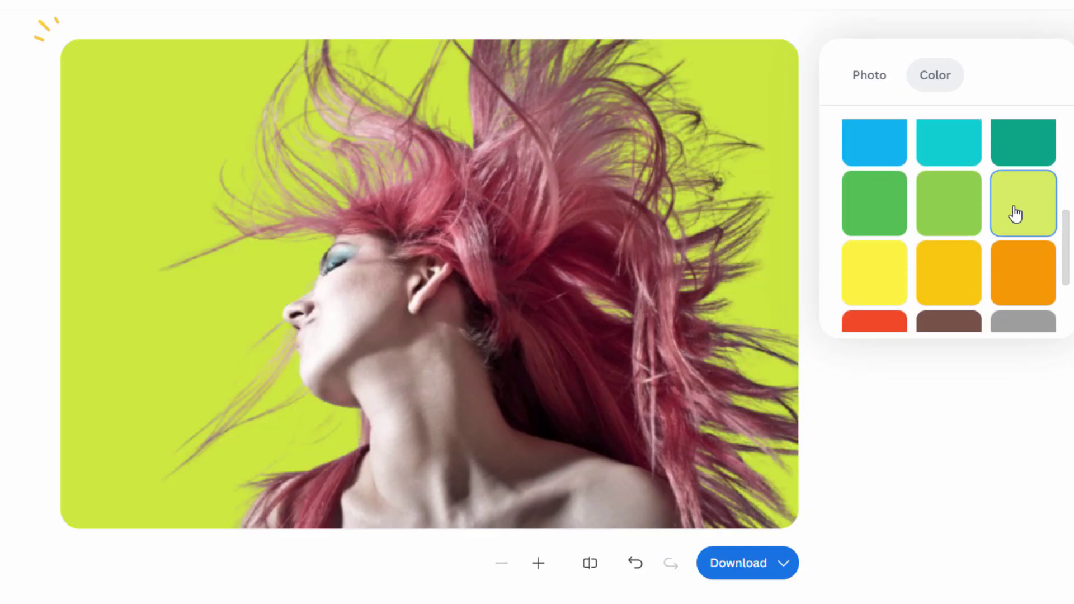
left_click(966, 207)
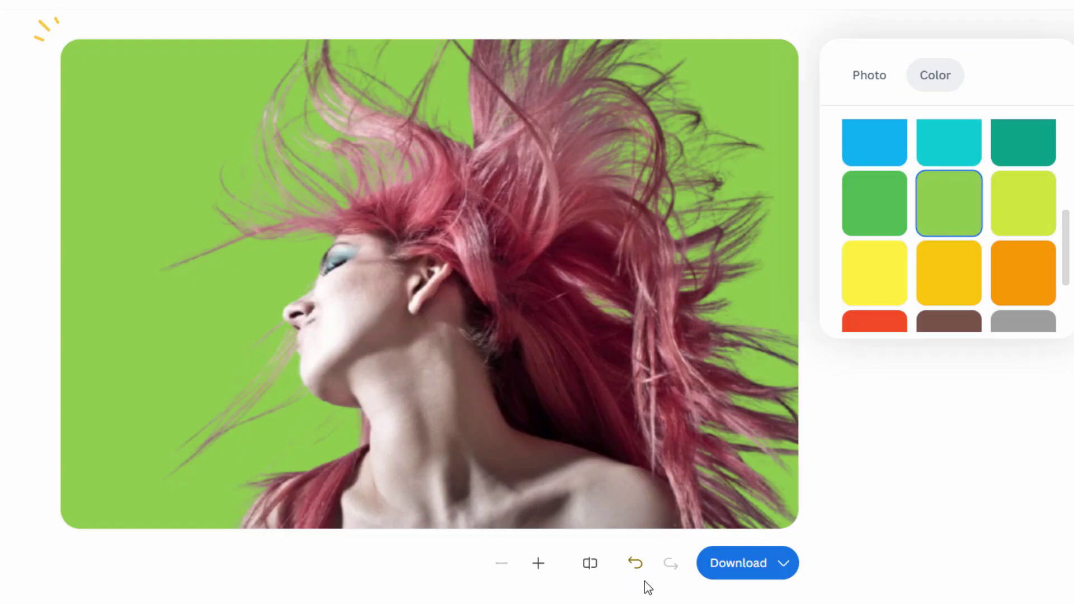
key("ctrl+z")
key("ctrl+z")
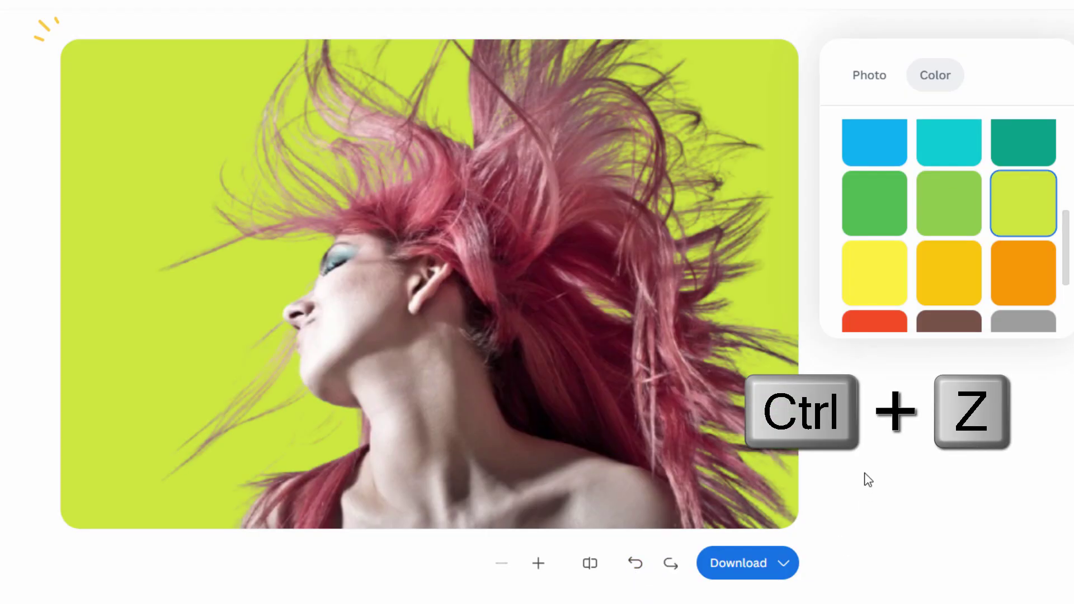
key("ctrl+z")
key("ctrl+z")
key("ctrl+z")
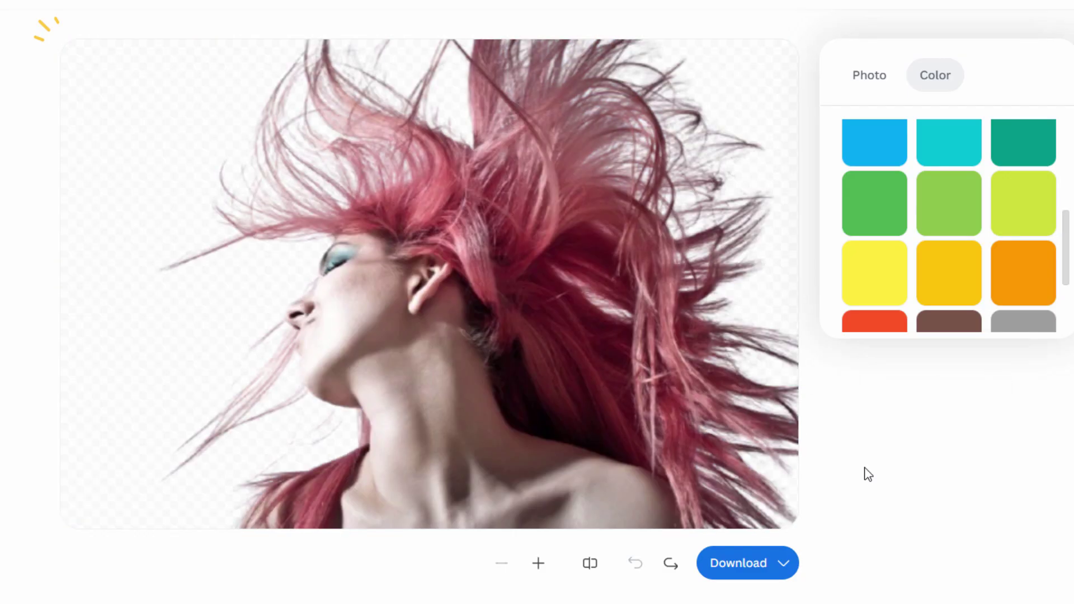
Look through the Erase/Restore and Effects panels, then choose Create design for the Canva offer.
left_click(868, 491)
left_click(895, 108)
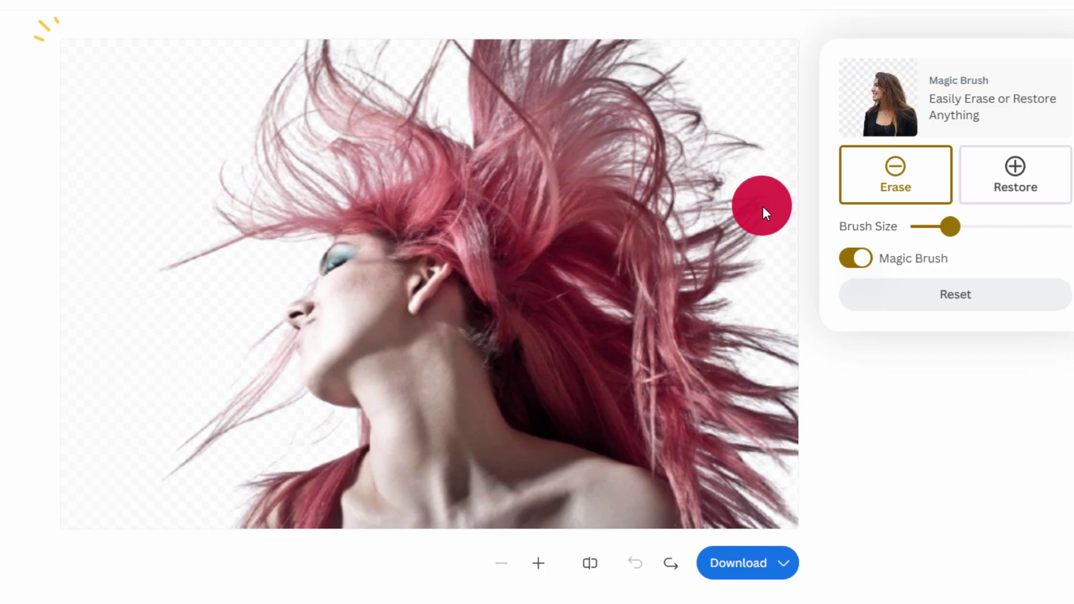
left_click(807, 212)
left_click(897, 149)
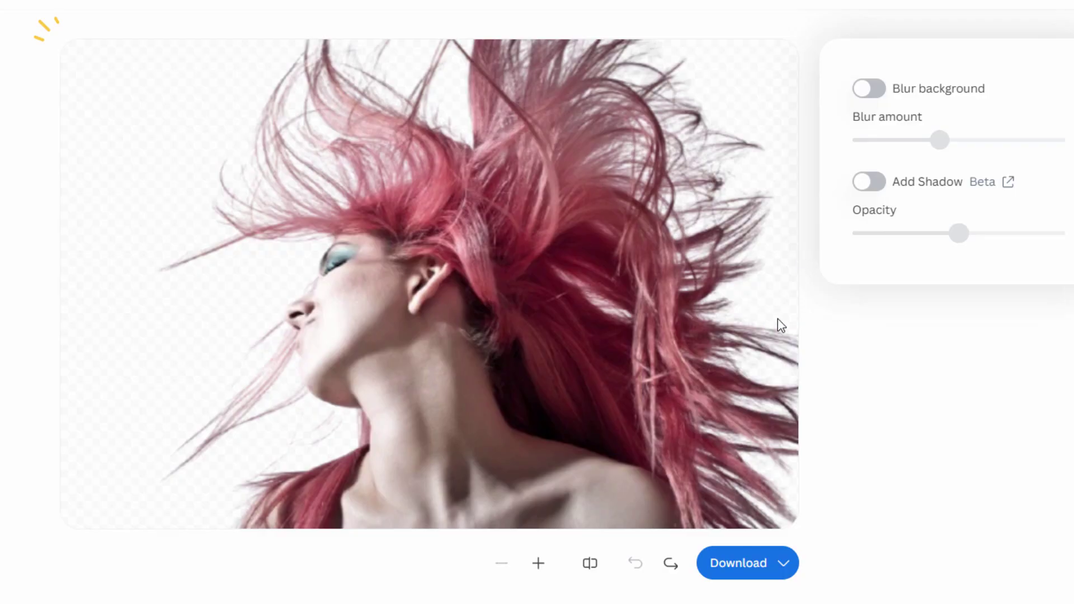
left_click(919, 210)
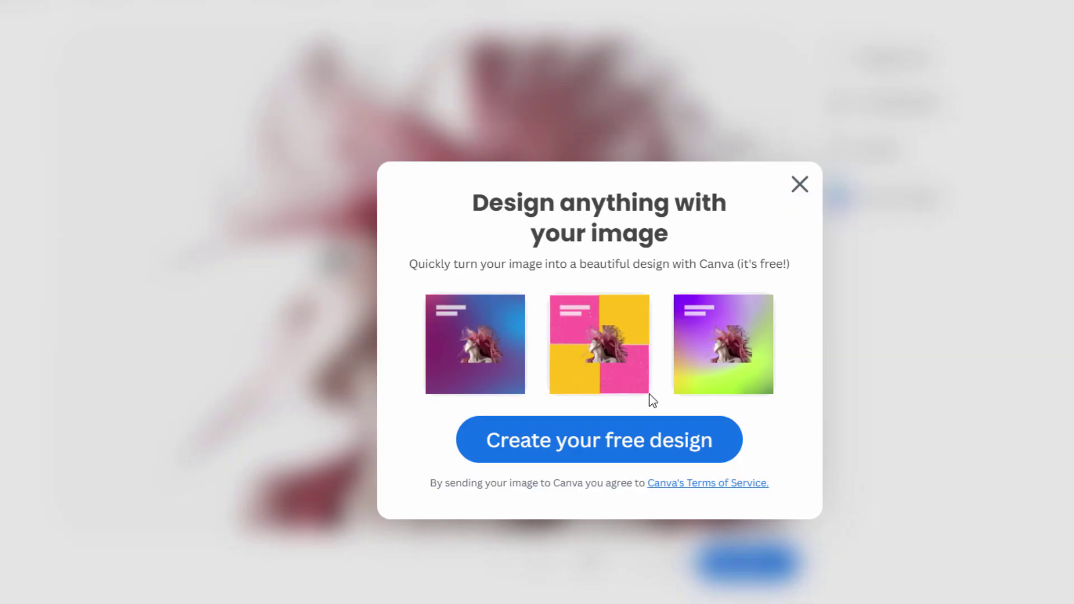
left_click(796, 187)
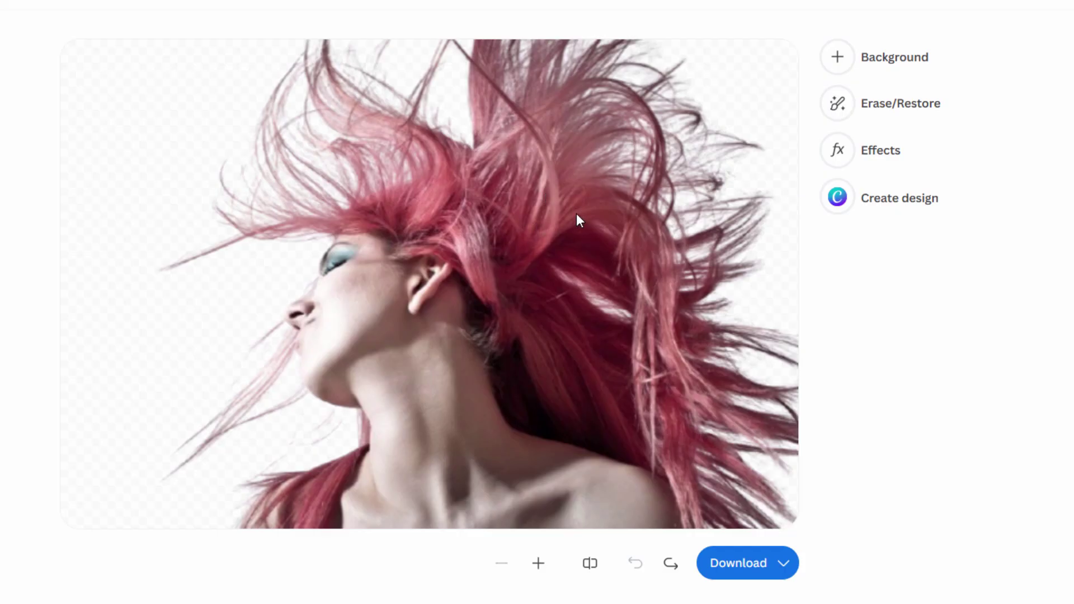
left_click(590, 562)
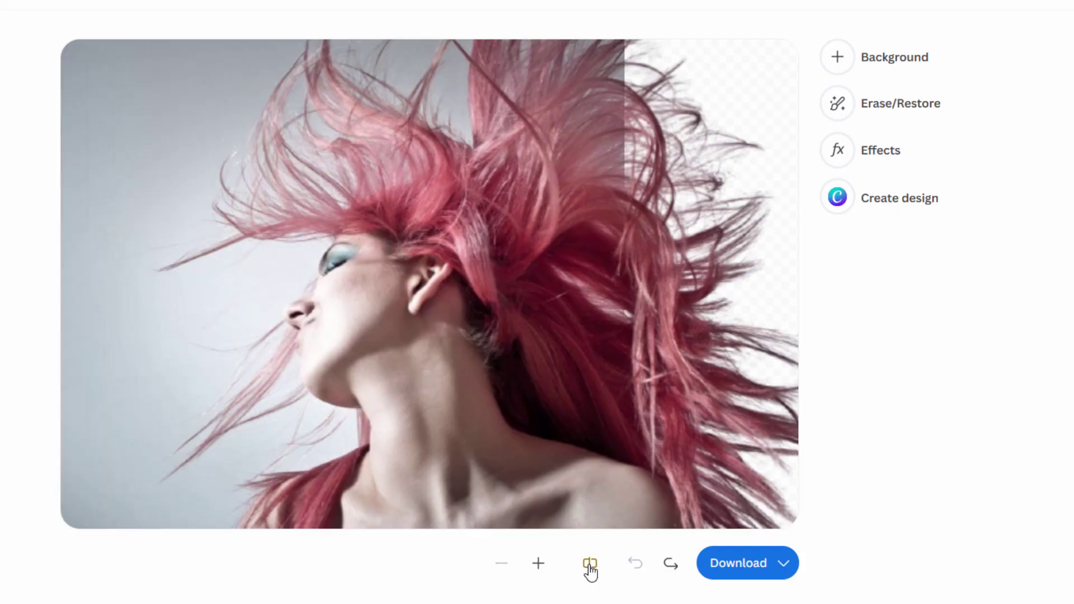
left_click(590, 563)
left_click(590, 563)
left_click(590, 563)
left_click(590, 562)
left_click(590, 564)
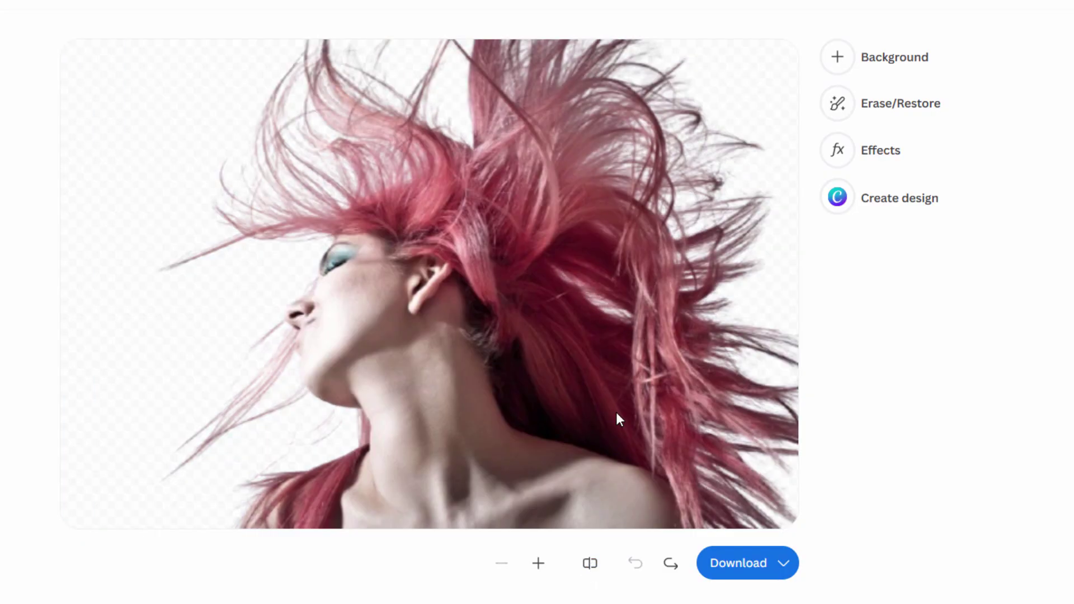
left_click(592, 564)
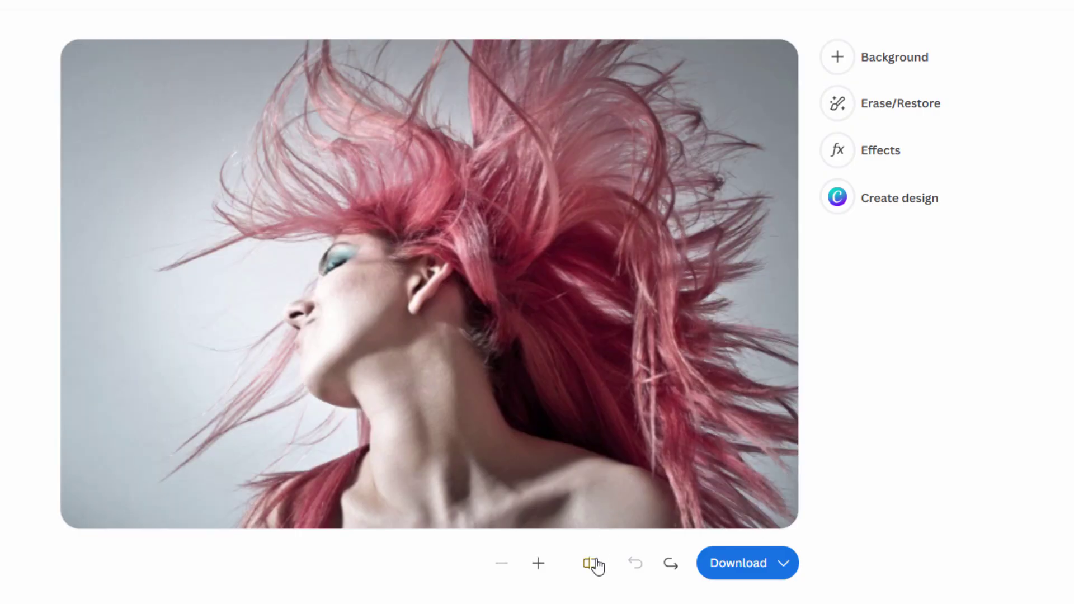
left_click(592, 564)
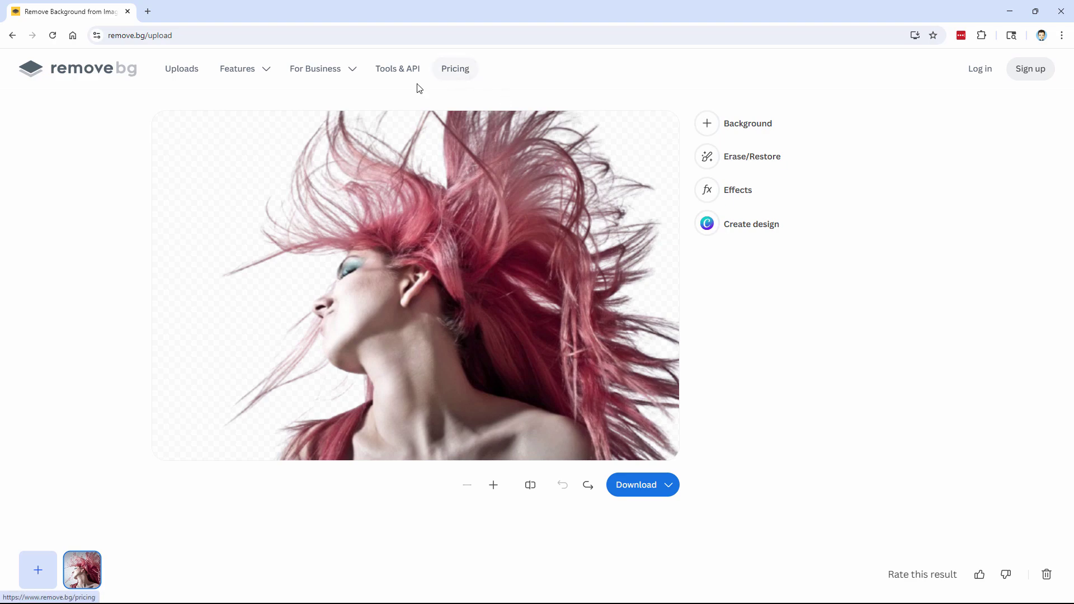
Browse the Tools & API page's API Docs, Desktop App and Photoshop Plugin listings.
left_click(403, 70)
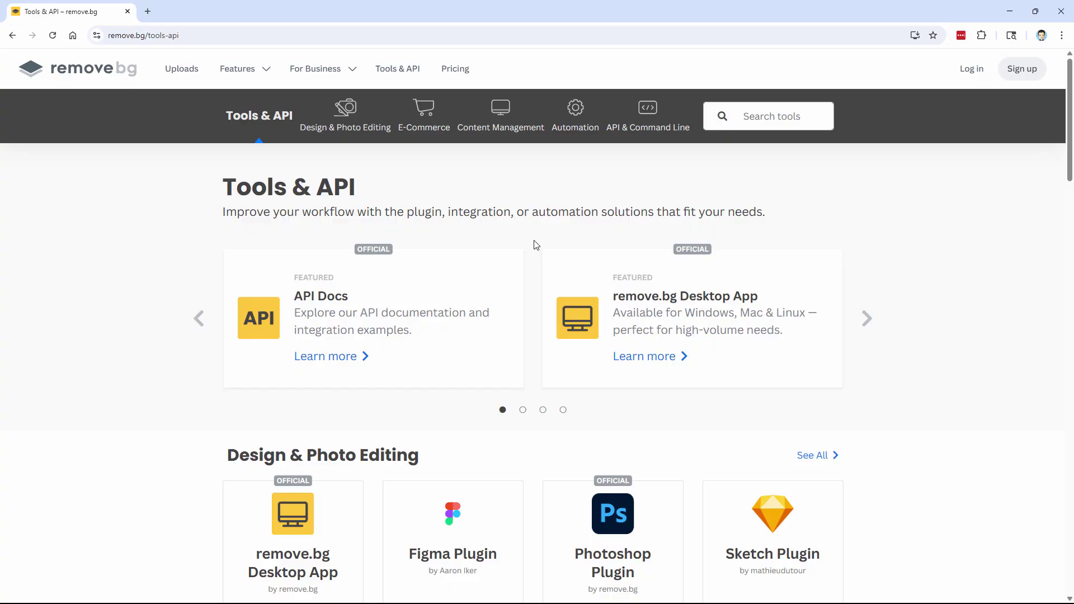
scroll(535, 245, "down", 3)
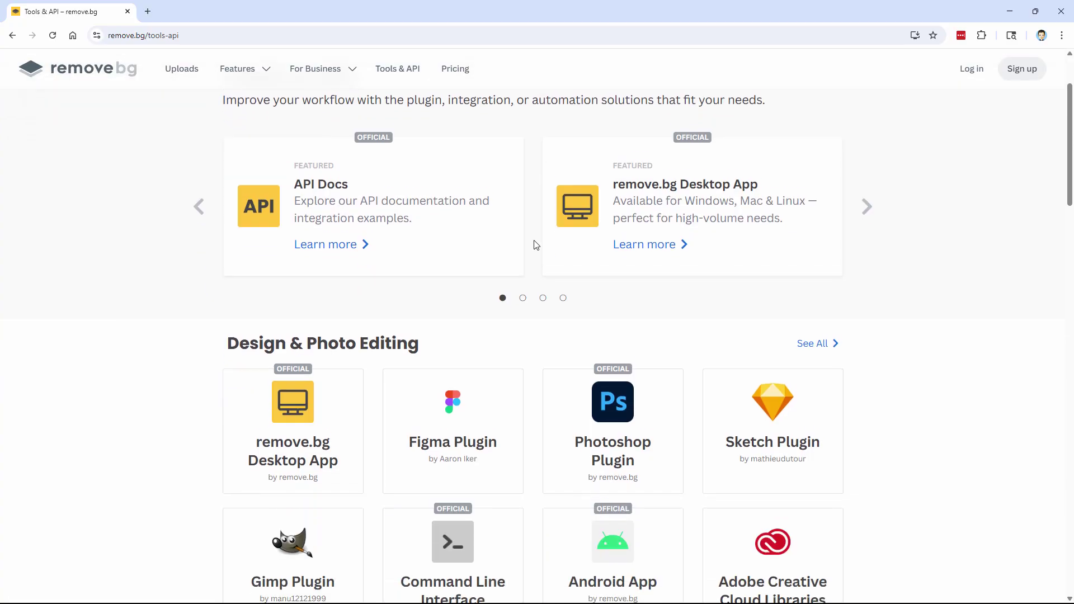
scroll(531, 257, "down", 1)
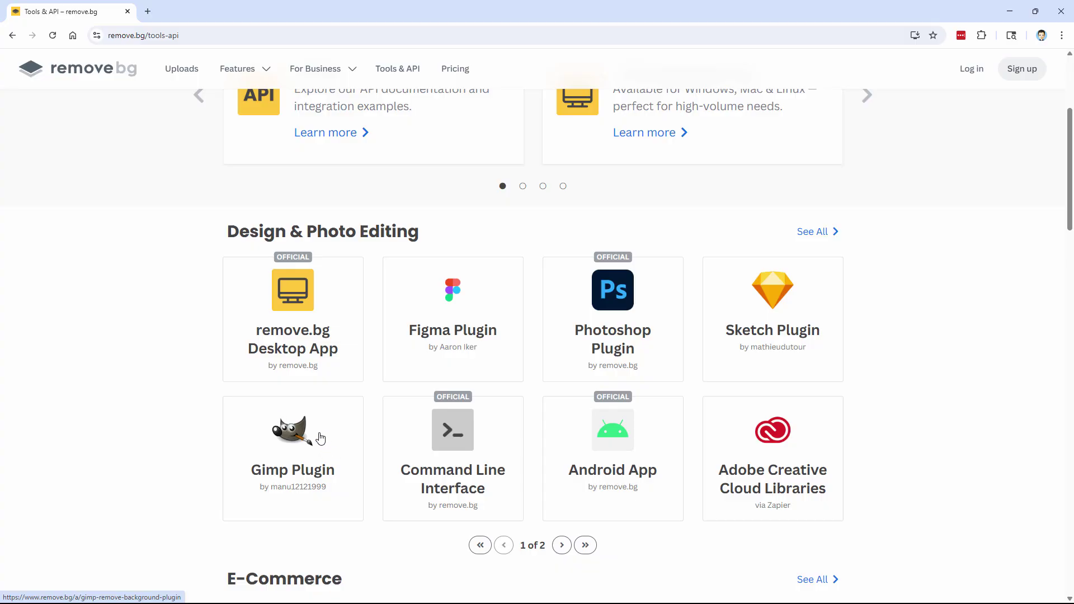
scroll(538, 362, "down", 7)
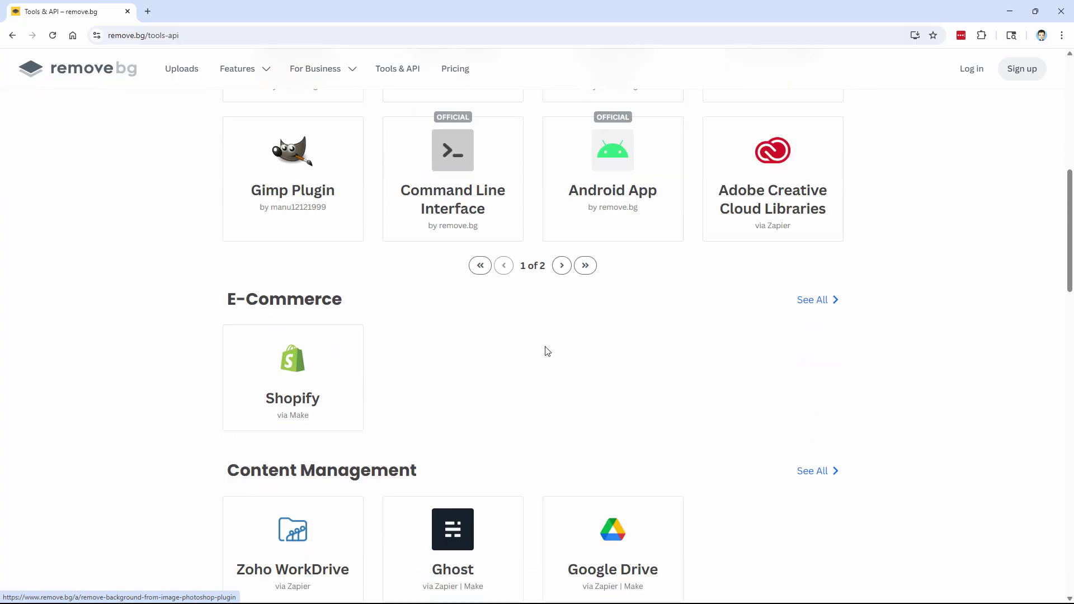
scroll(487, 279, "down", 3)
scroll(523, 374, "down", 3)
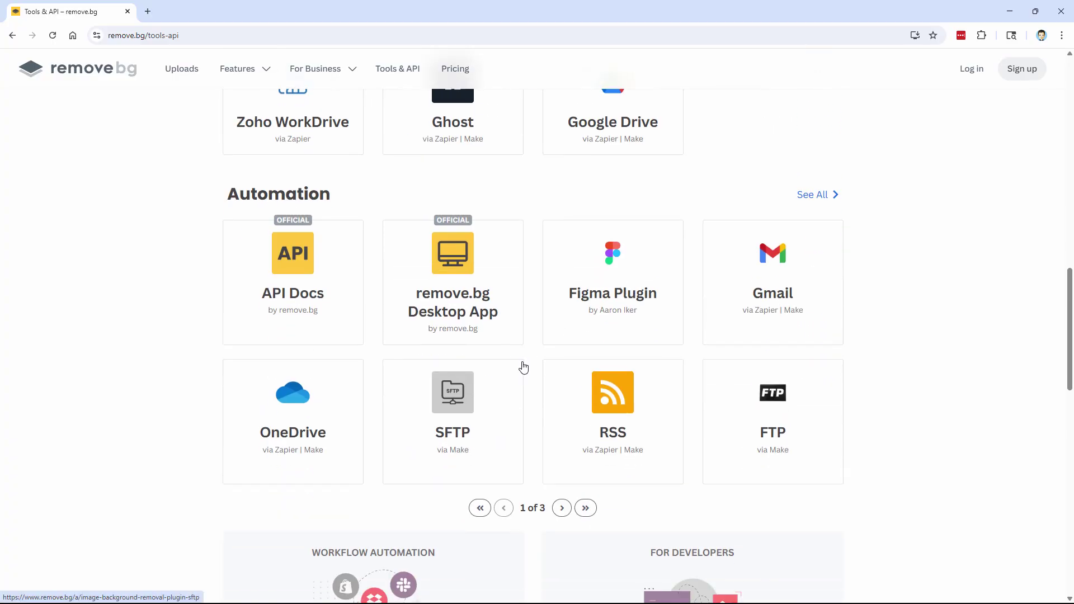
scroll(523, 367, "up", 12)
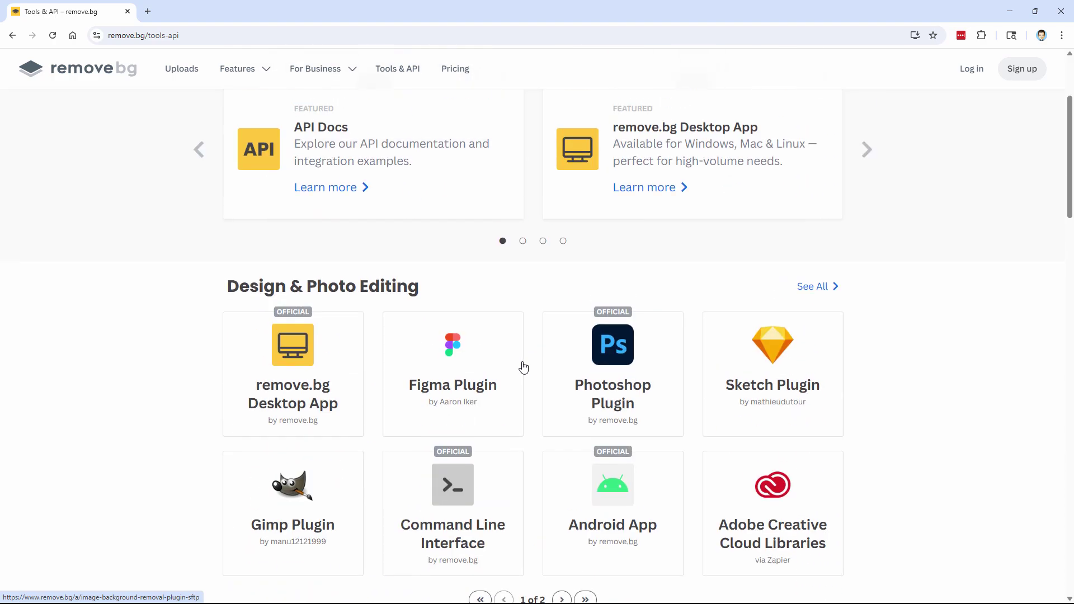
scroll(524, 366, "up", 3)
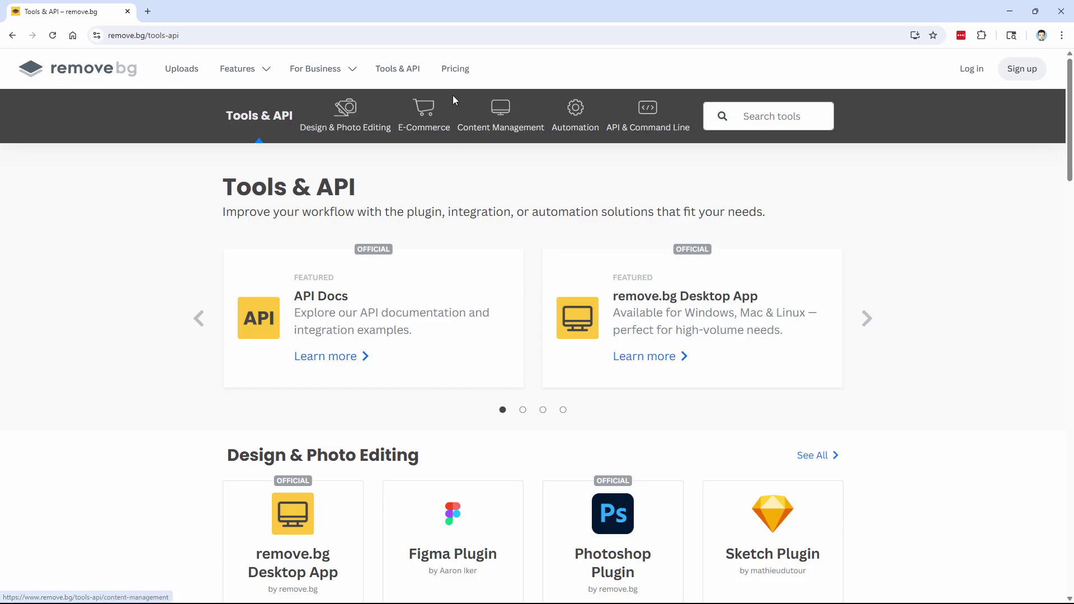
View the Pricing page's plans and check the Volume+ credit amount options.
left_click(454, 76)
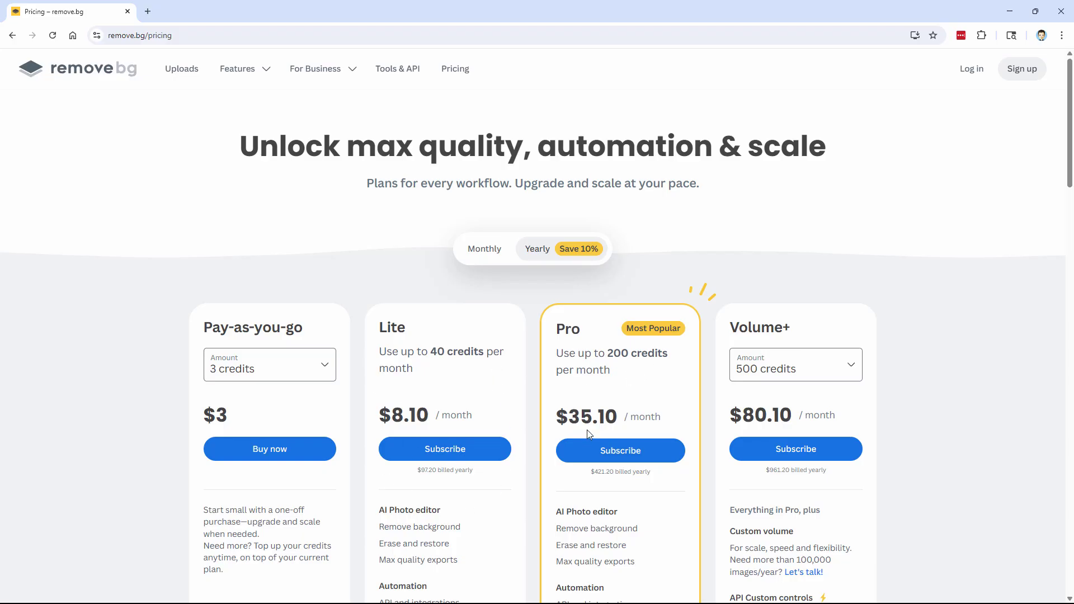
left_click(844, 373)
left_click(845, 374)
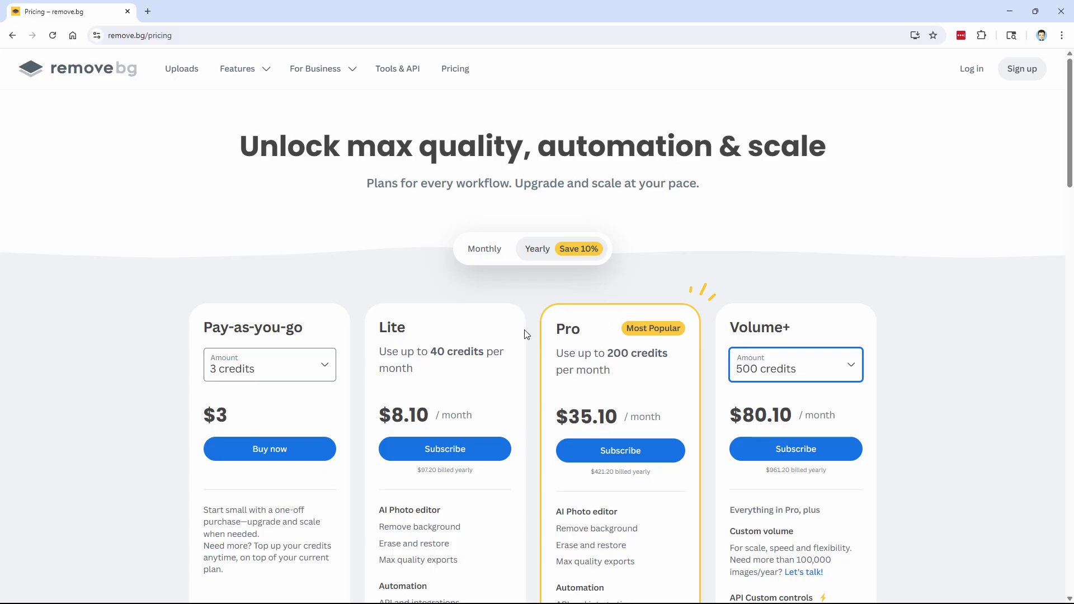
scroll(364, 403, "down", 1)
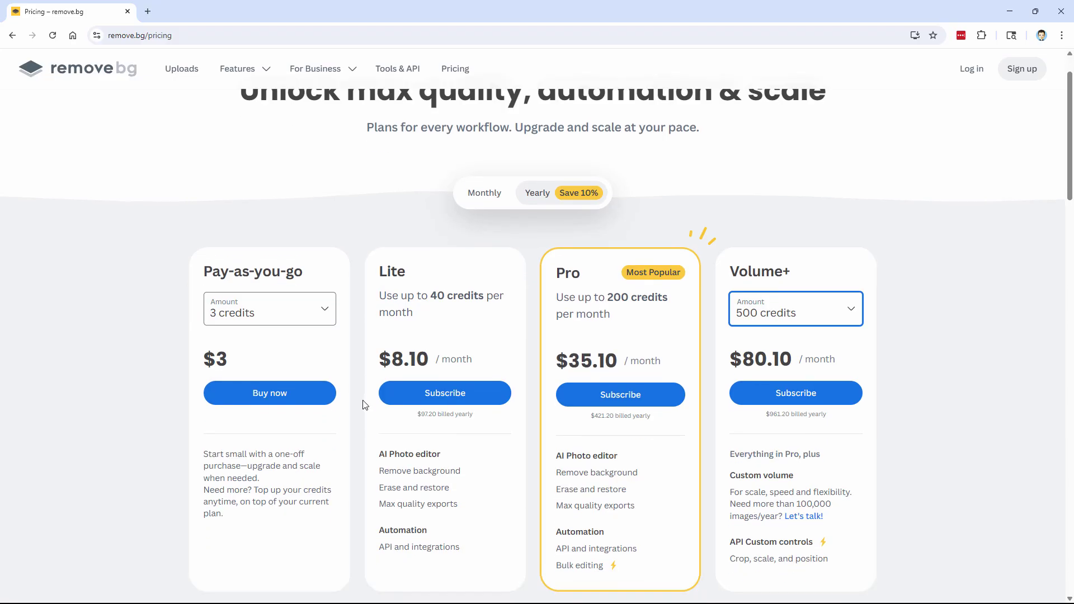
left_click(324, 305)
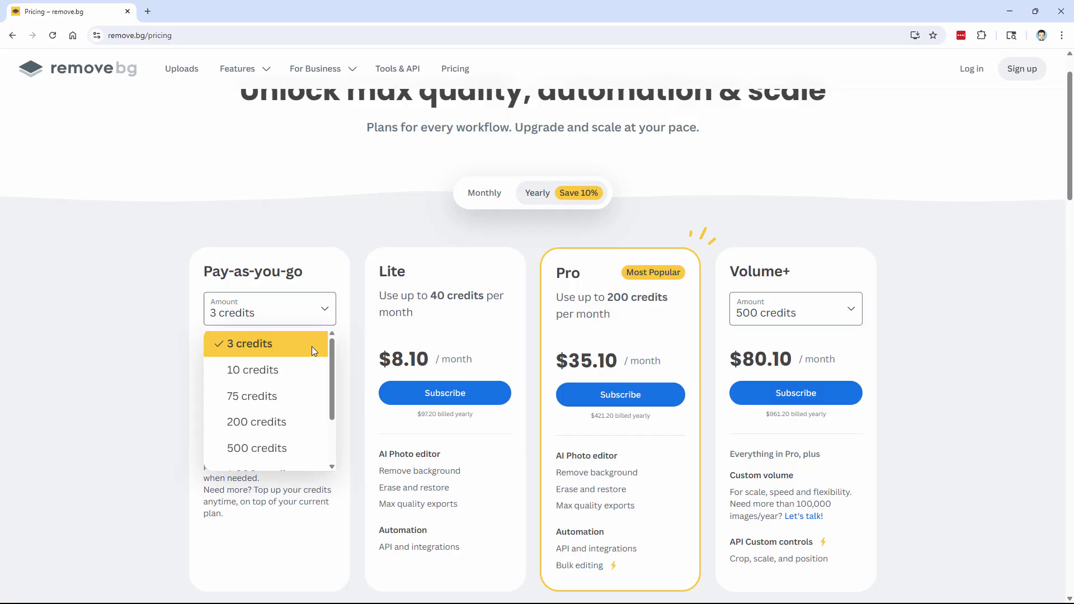
left_click(177, 357)
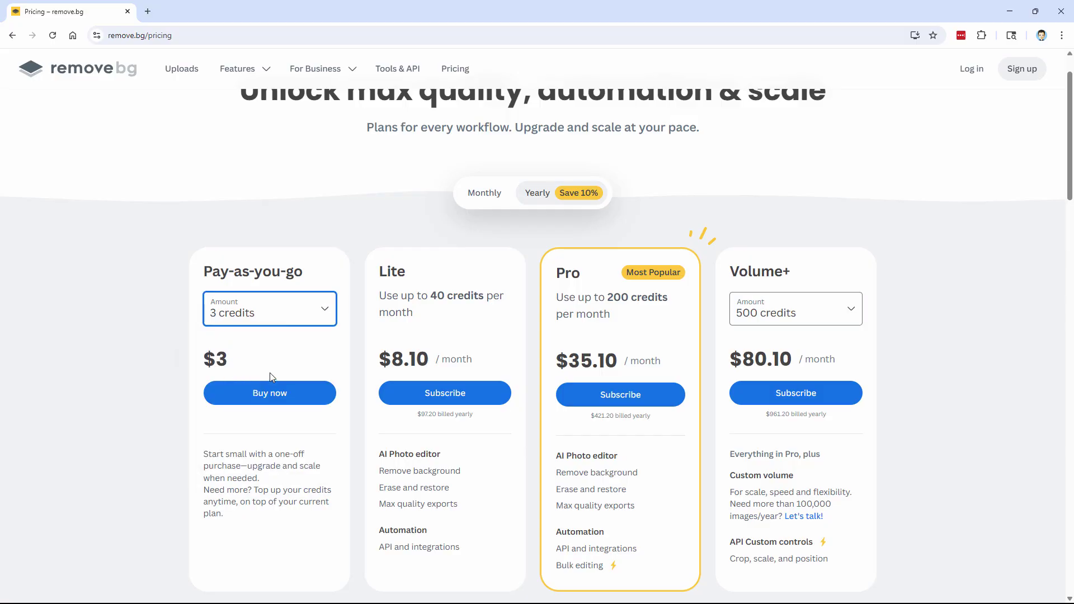
key("space")
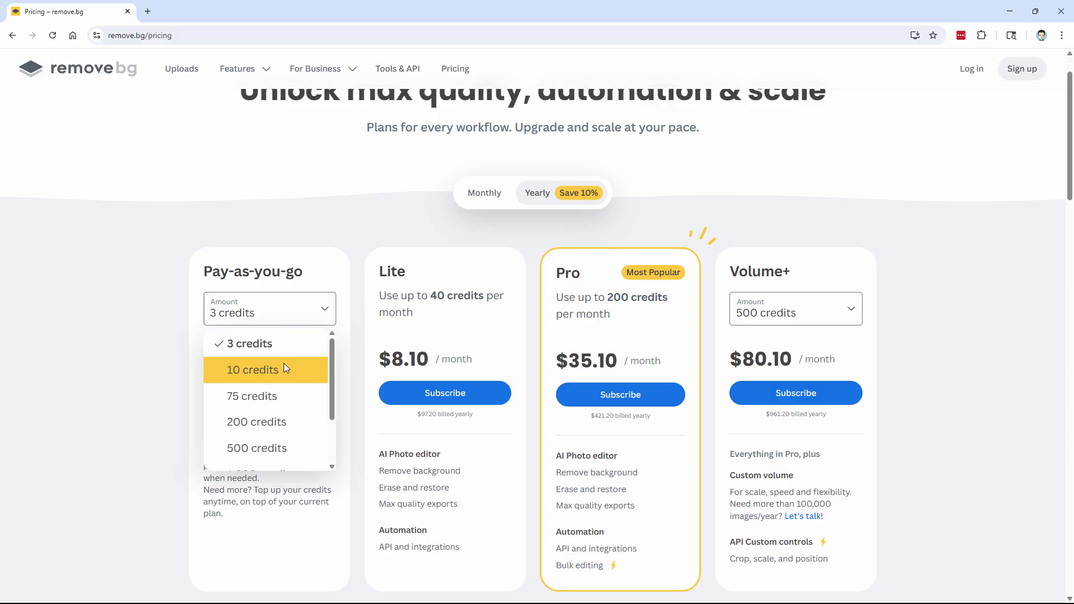
left_click(281, 369)
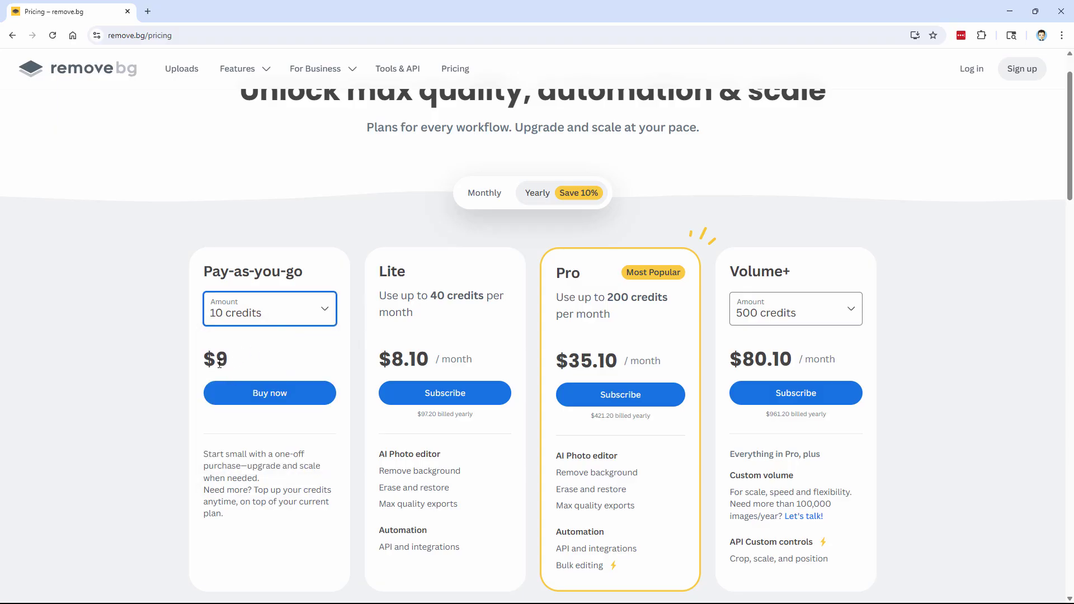
left_click(326, 309)
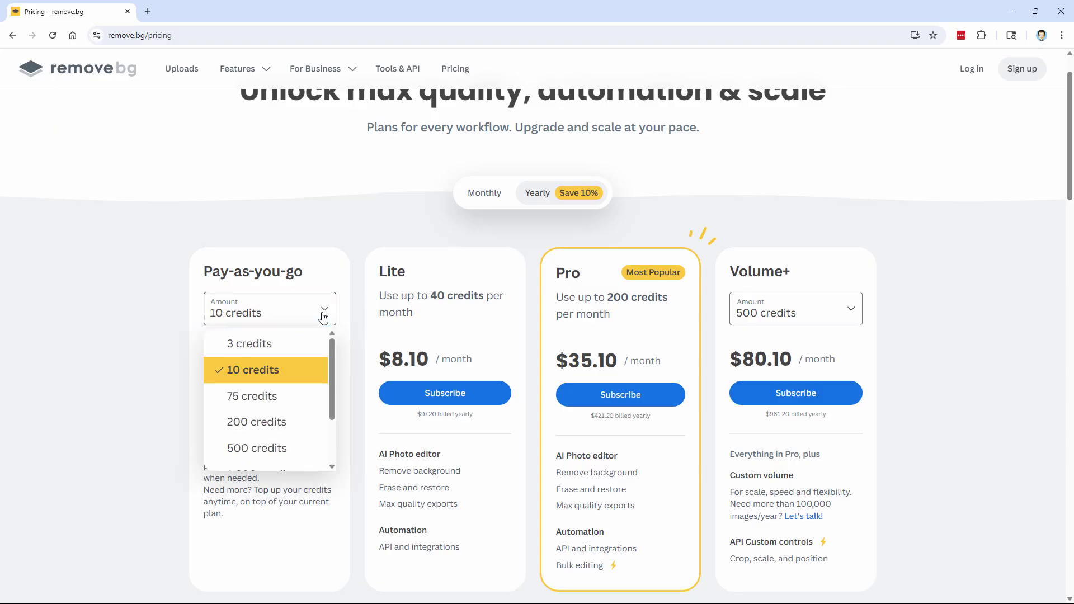
left_click(300, 396)
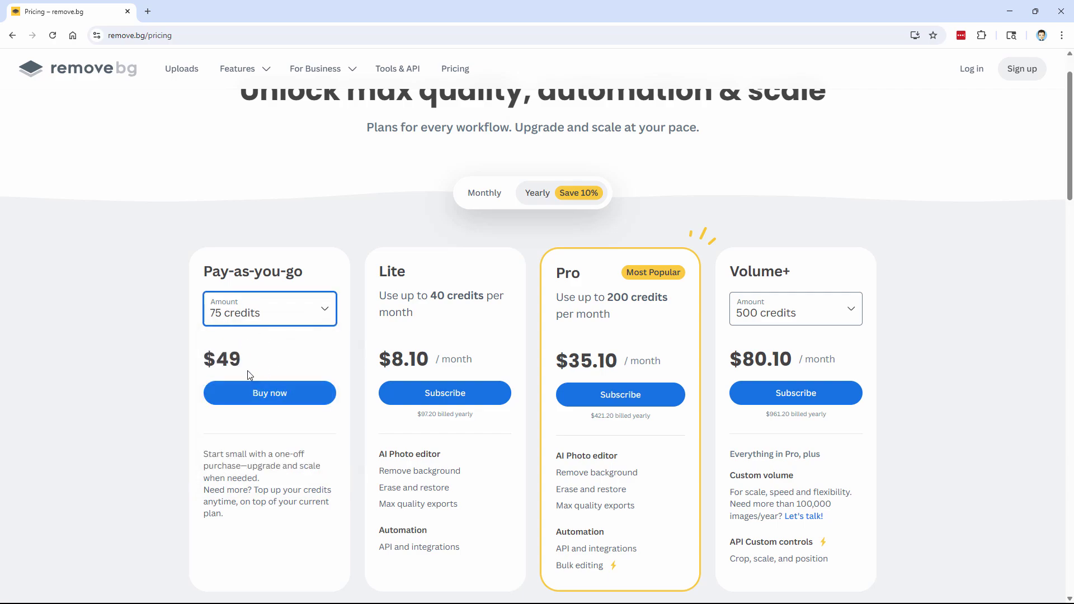
left_click(324, 311)
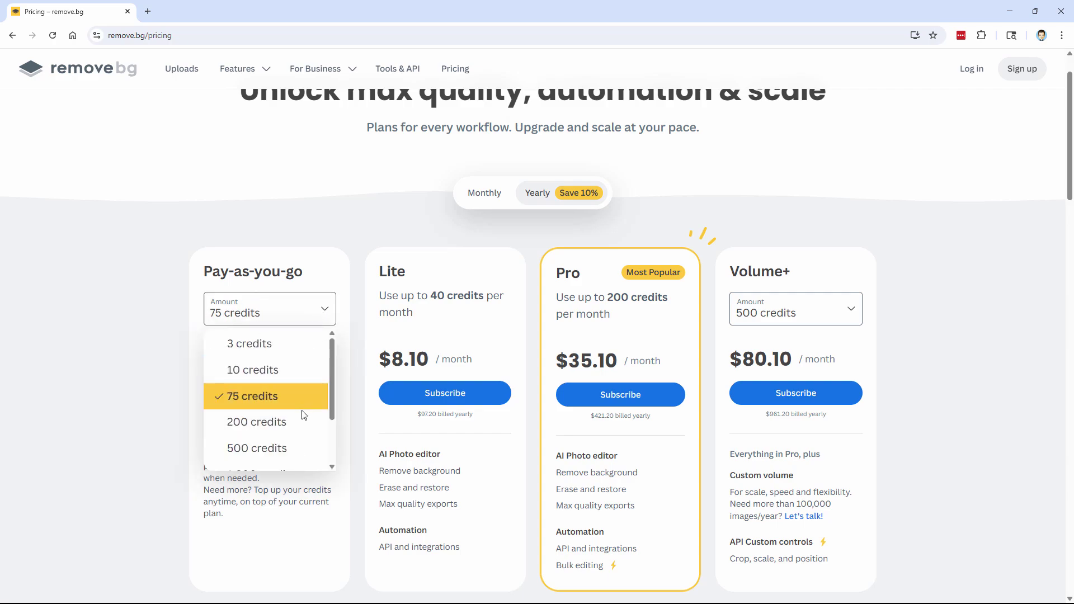
left_click(162, 346)
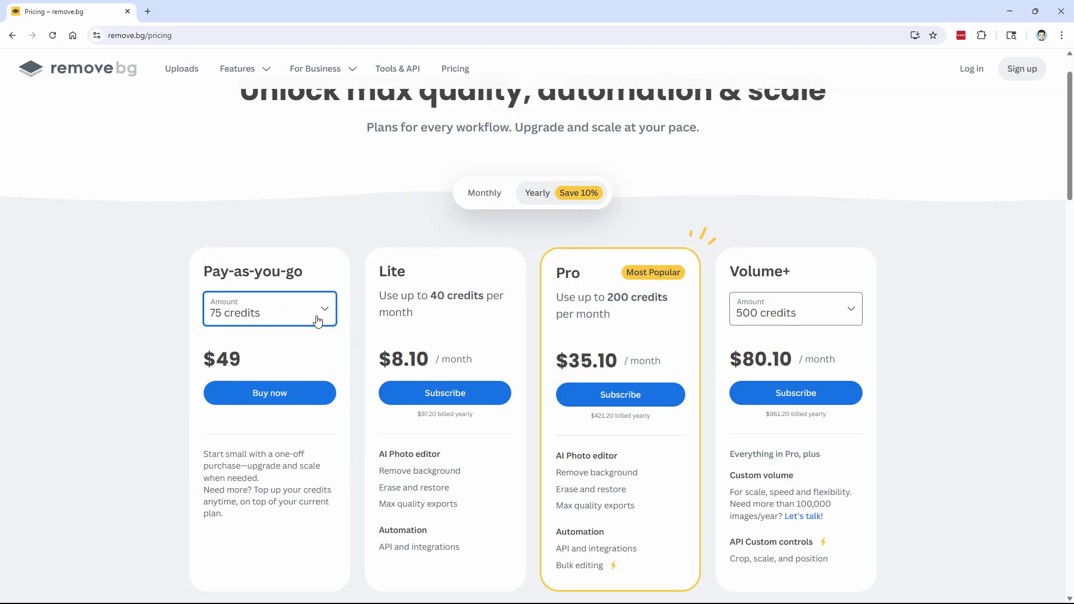
left_click(323, 316)
left_click(296, 342)
Log in and download the Max 1920 x 1275 cutout for 1 credit into Projects.
scroll(365, 392, "up", 1)
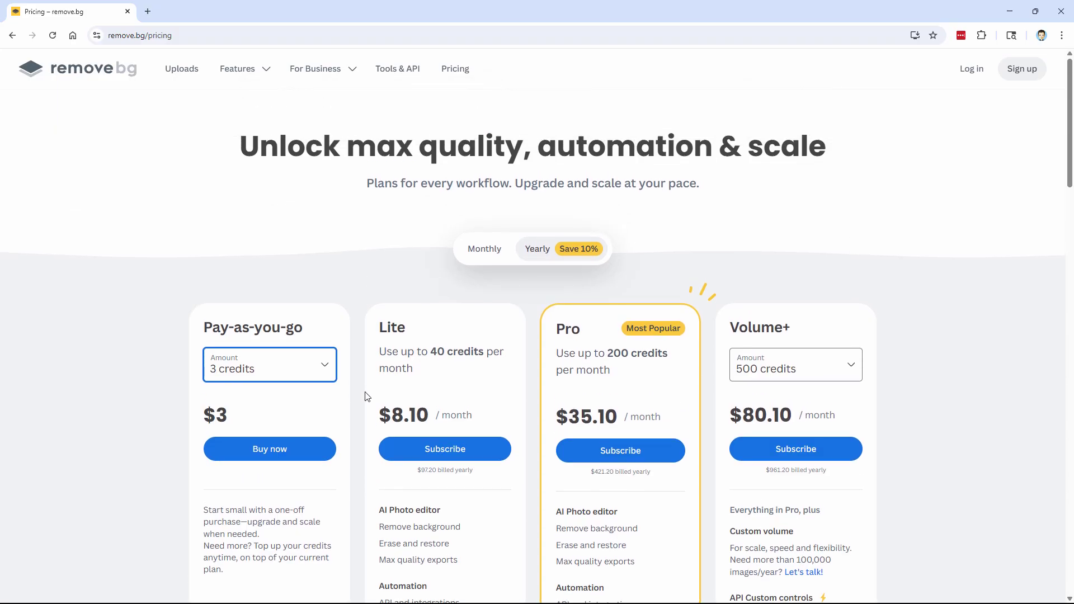
left_click(969, 72)
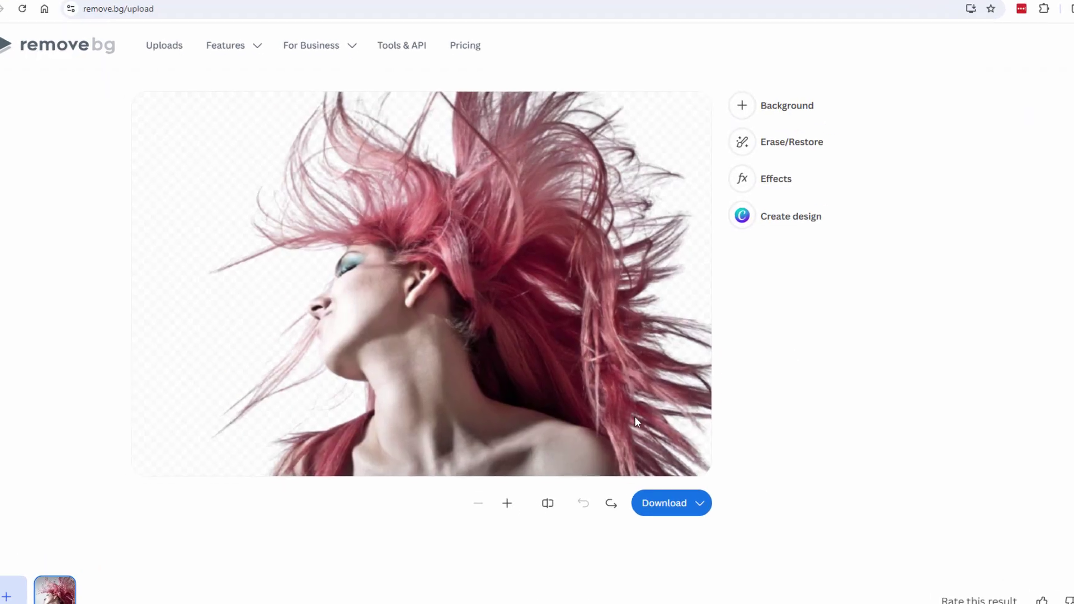
left_click(692, 507)
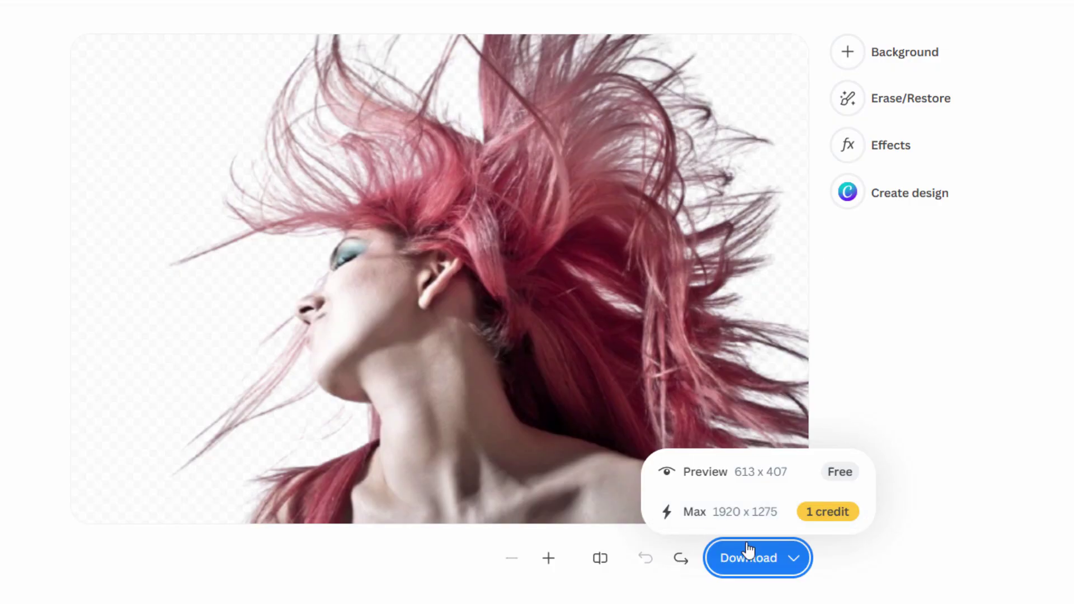
left_click(832, 514)
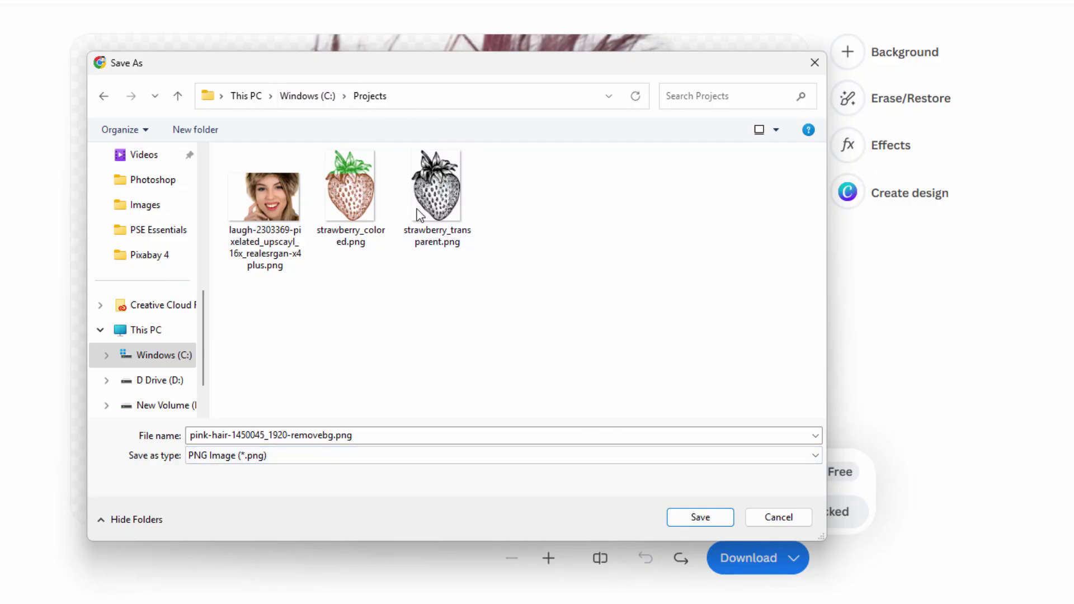
left_click(690, 517)
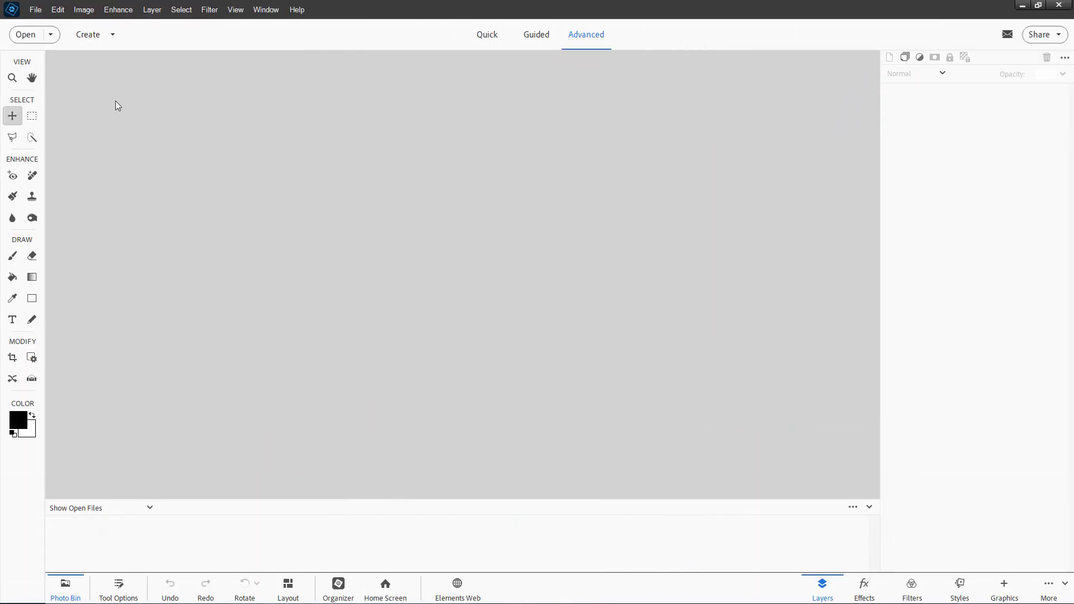
Open pink-hair-1450045_1920-removebg.png in Photoshop Elements and maximize it to fill the workspace.
left_click(35, 10)
left_click(36, 34)
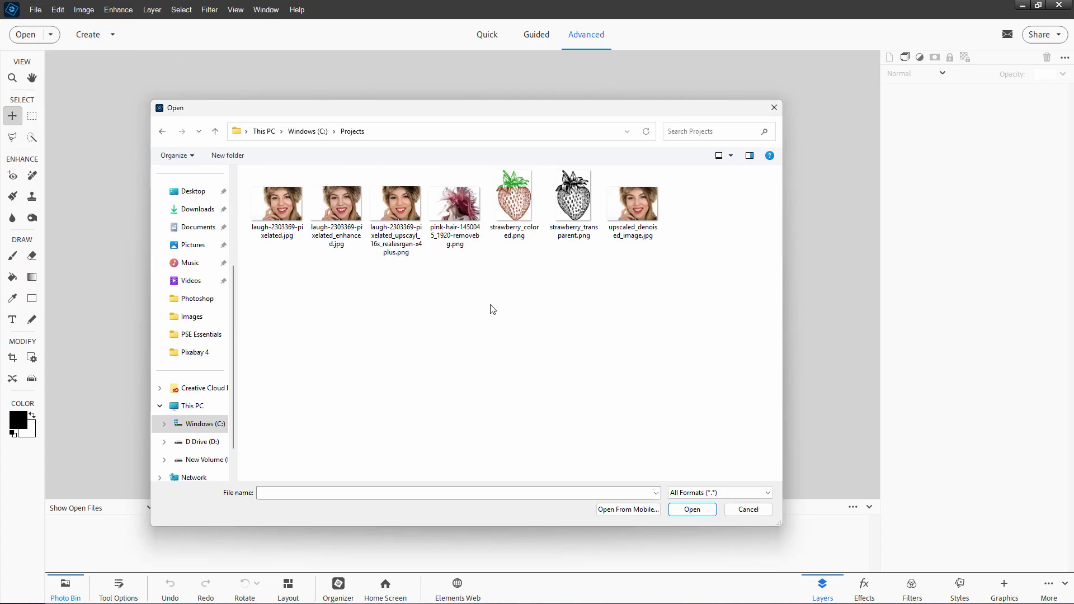
left_click(456, 245)
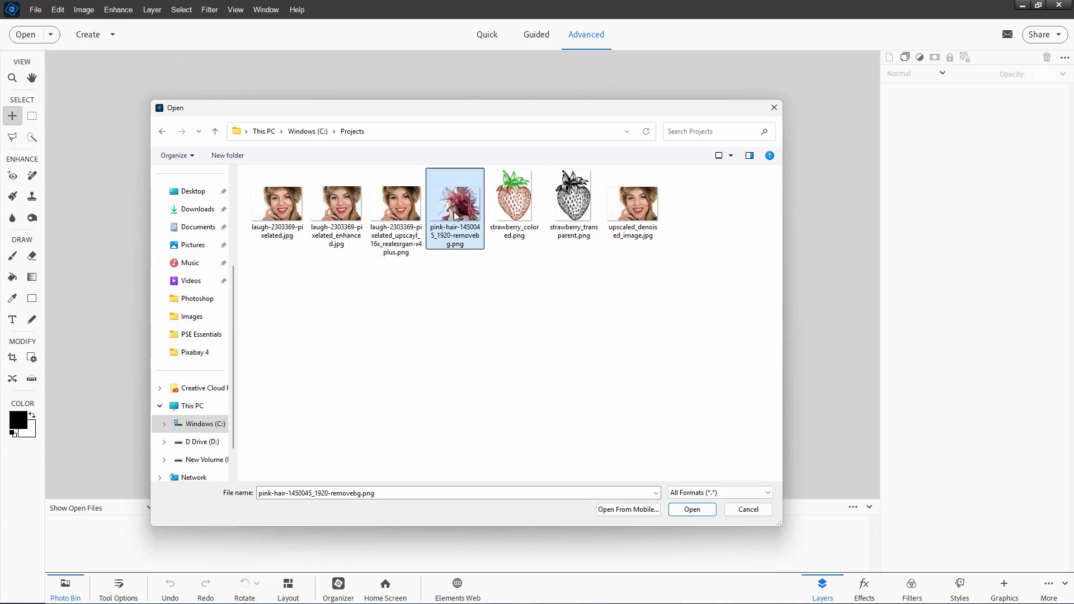
left_click(686, 511)
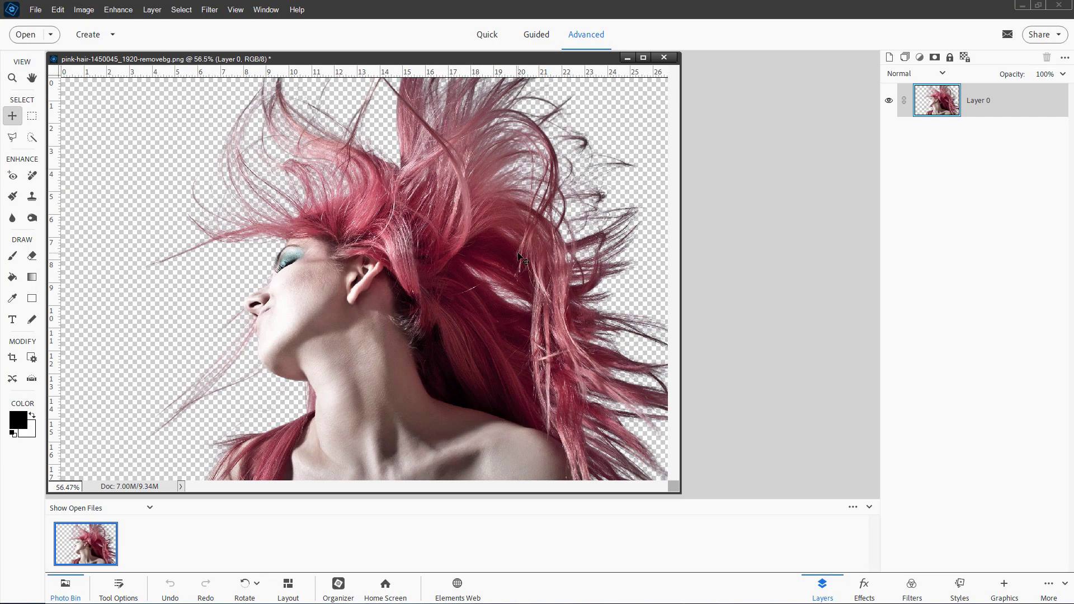
left_click_drag(488, 61, 585, 78)
double_click(585, 79)
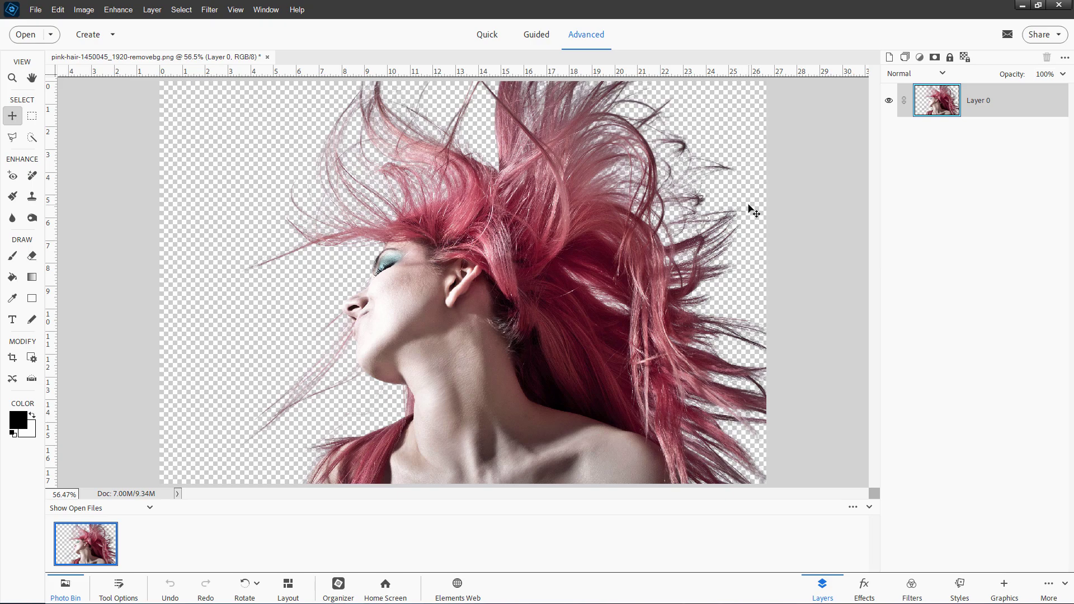
key("alt+Tab")
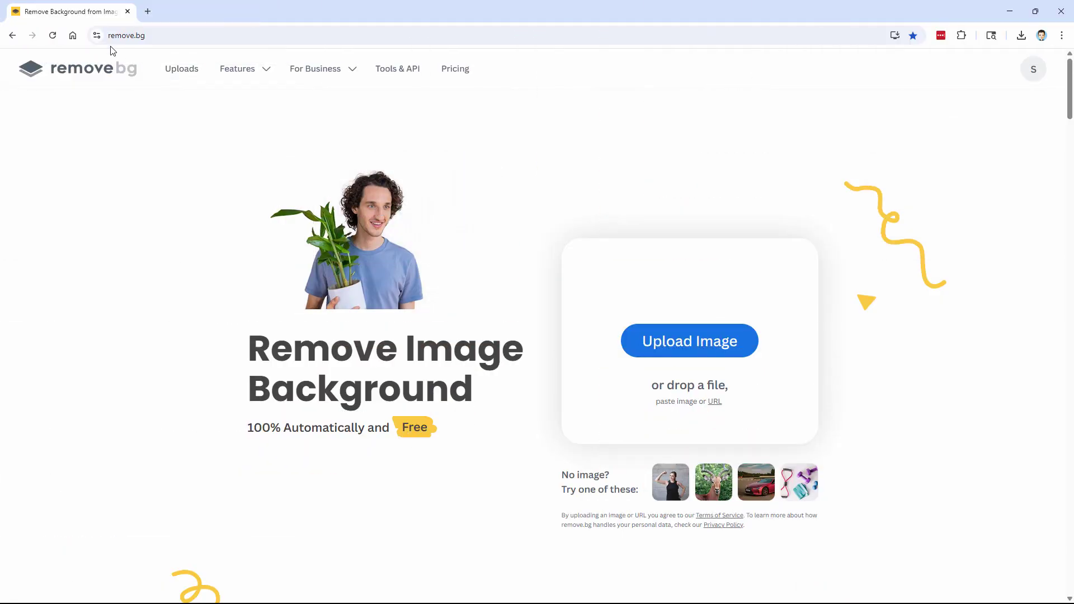